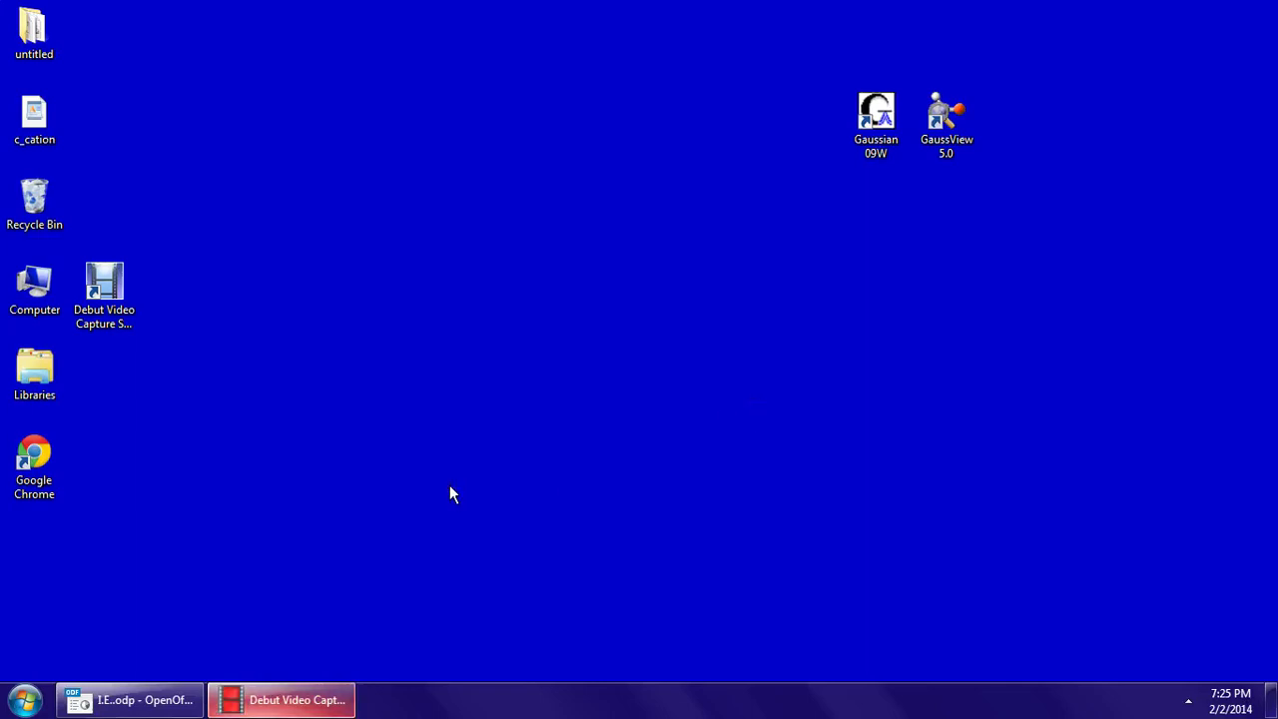
# Restore the minimized I.E.odp ionization energy presentation in Impress.
pyautogui.click(170, 704)
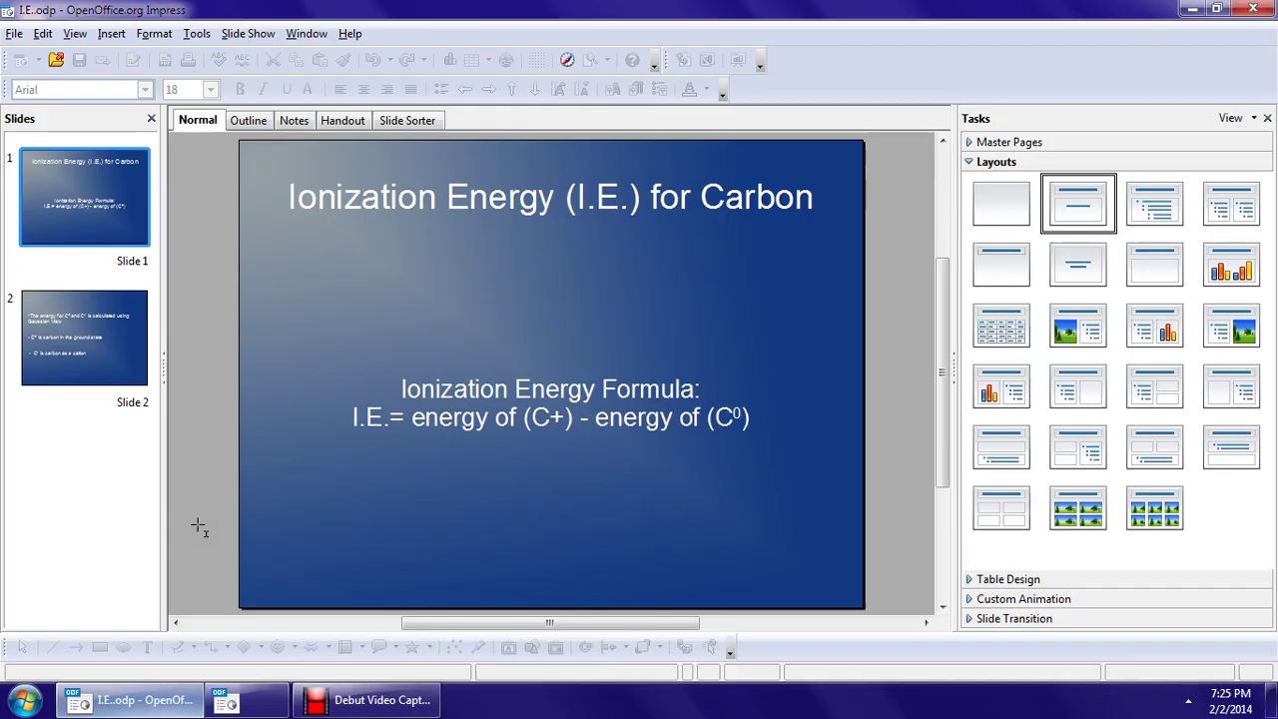
# Launch GaussView 5.0 from the desktop, close the startup tips, and move the empty molecule window aside.
pyautogui.click(1192, 9)
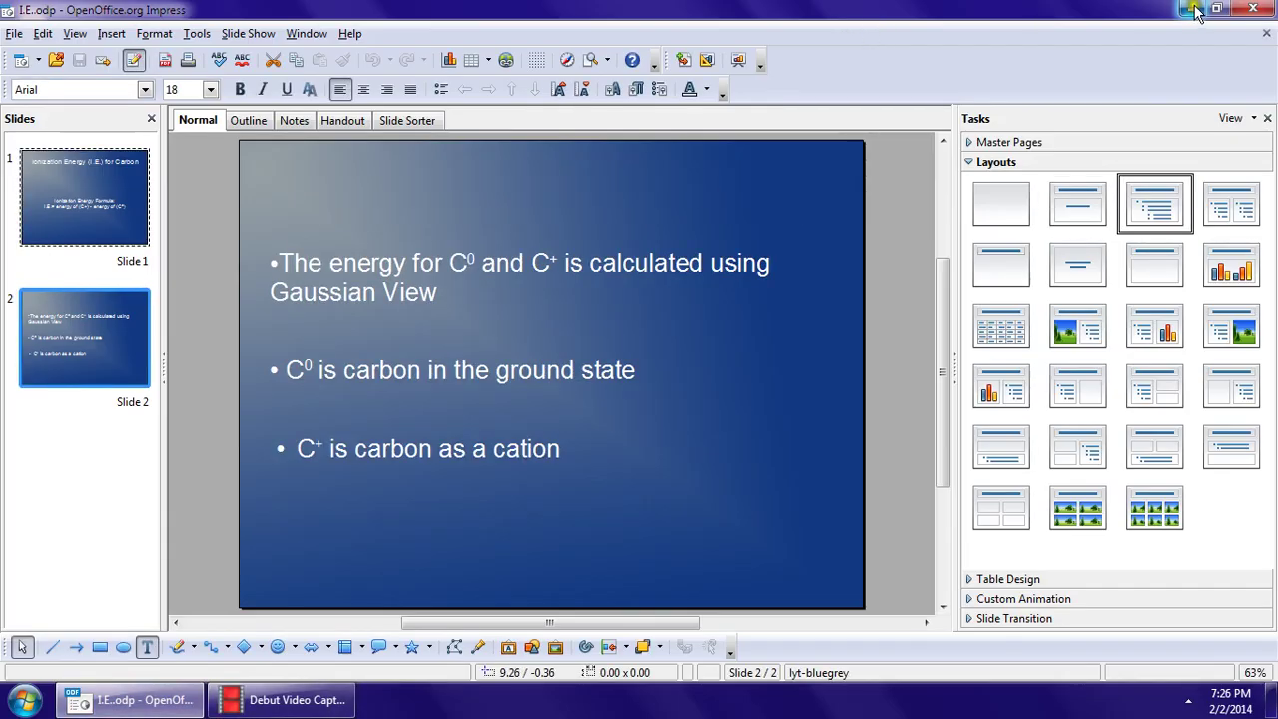
pyautogui.doubleClick(948, 123)
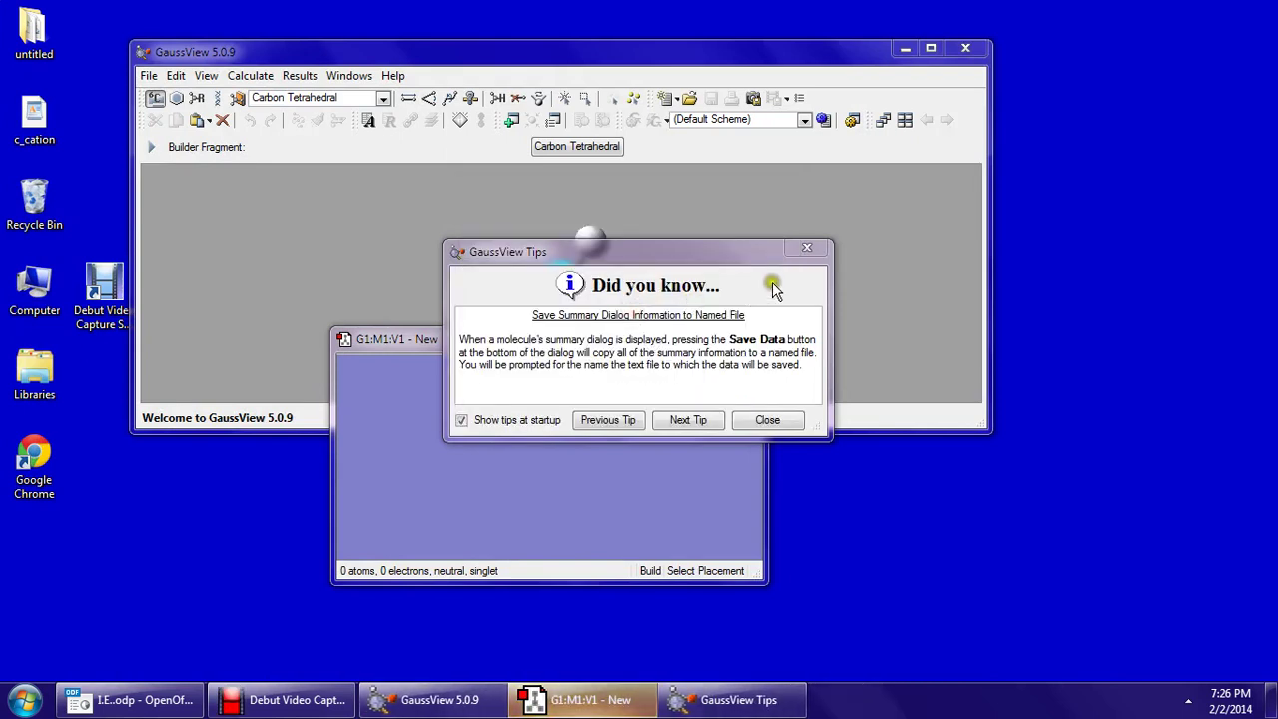
pyautogui.click(808, 247)
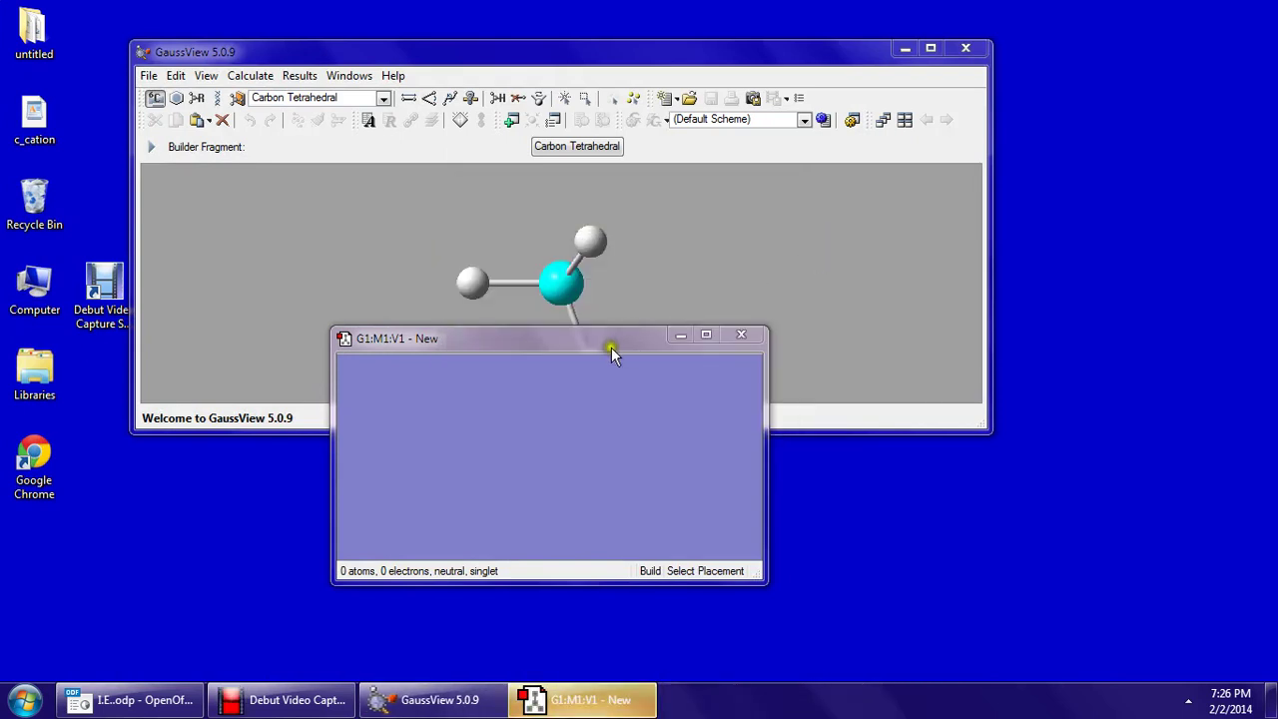
pyautogui.moveTo(611, 345); pyautogui.dragTo(981, 282)
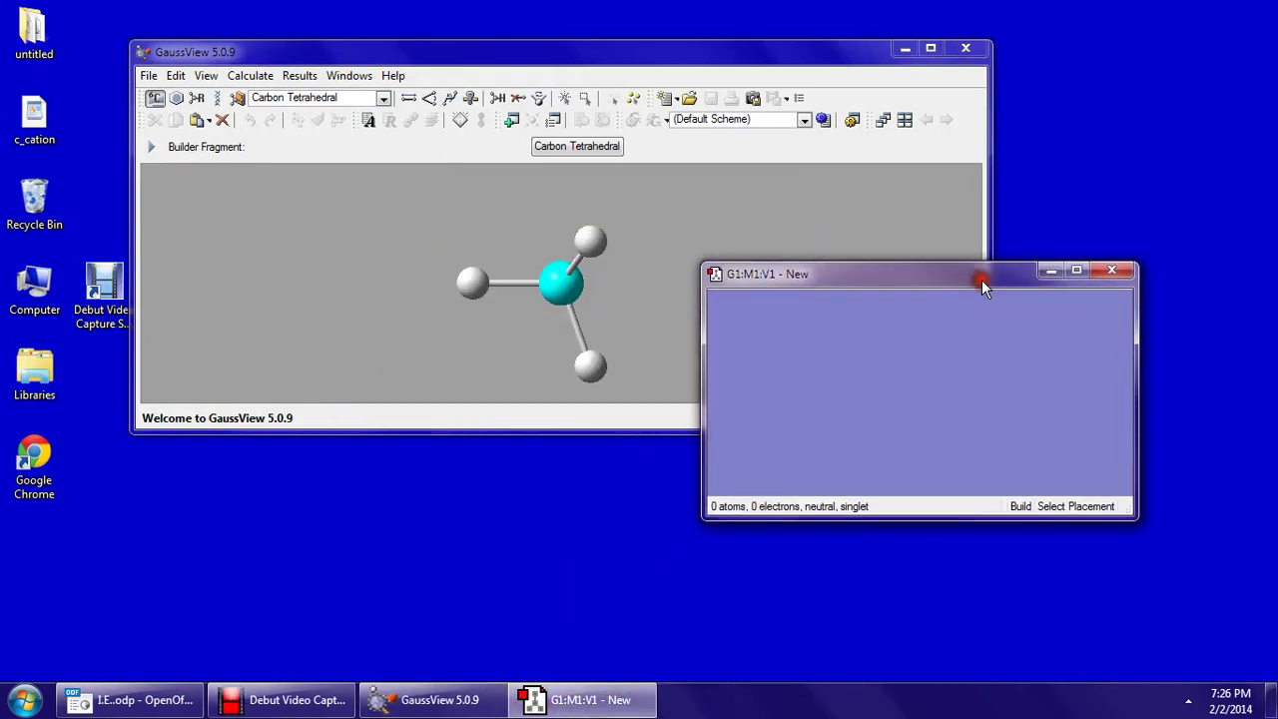
pyautogui.click(590, 57)
pyautogui.click(257, 77)
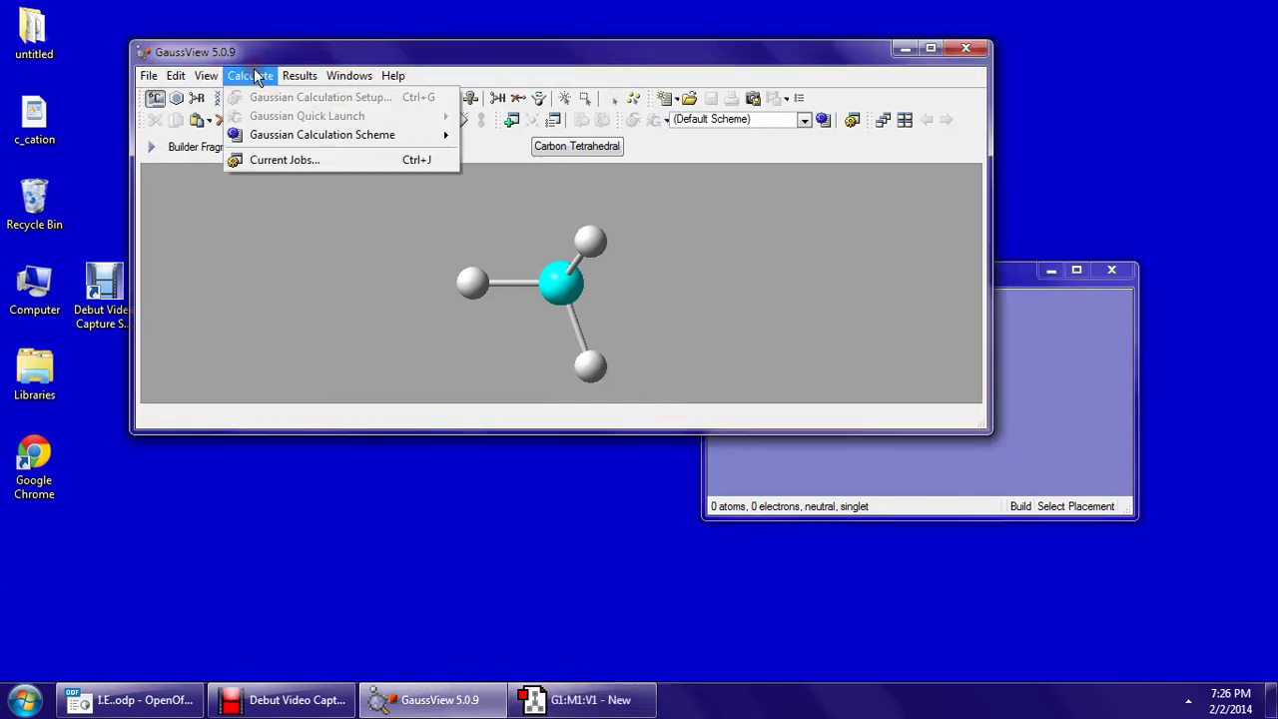
pyautogui.moveTo(200, 80)
# Place a single C Atom fragment in the G1:M1:V1 molecule window.
pyautogui.click(151, 100)
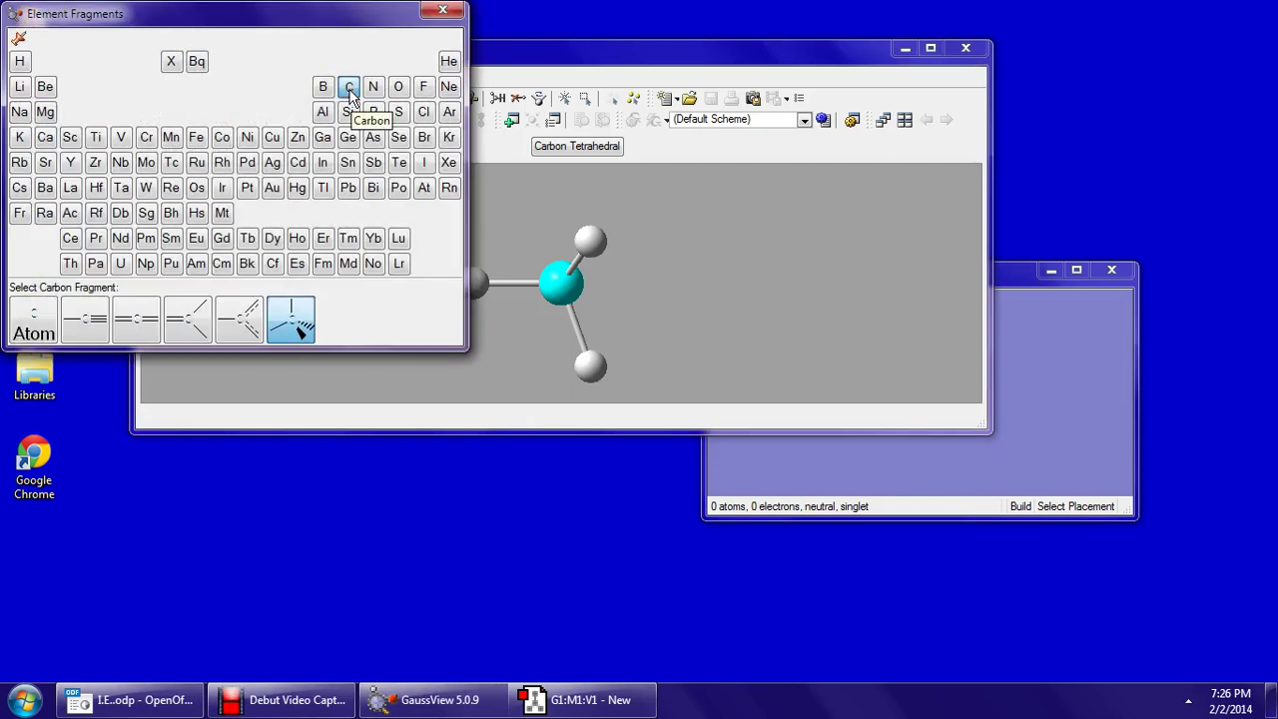
pyautogui.click(31, 333)
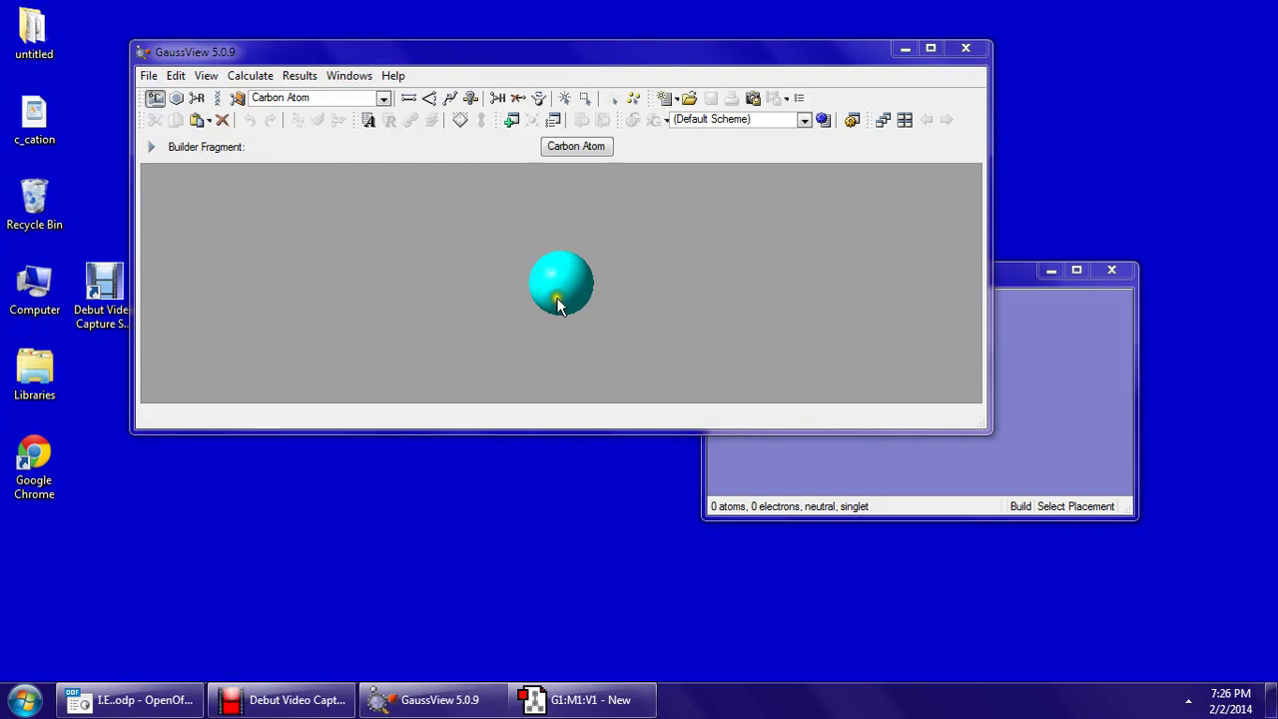
pyautogui.moveTo(1004, 266); pyautogui.dragTo(1080, 130)
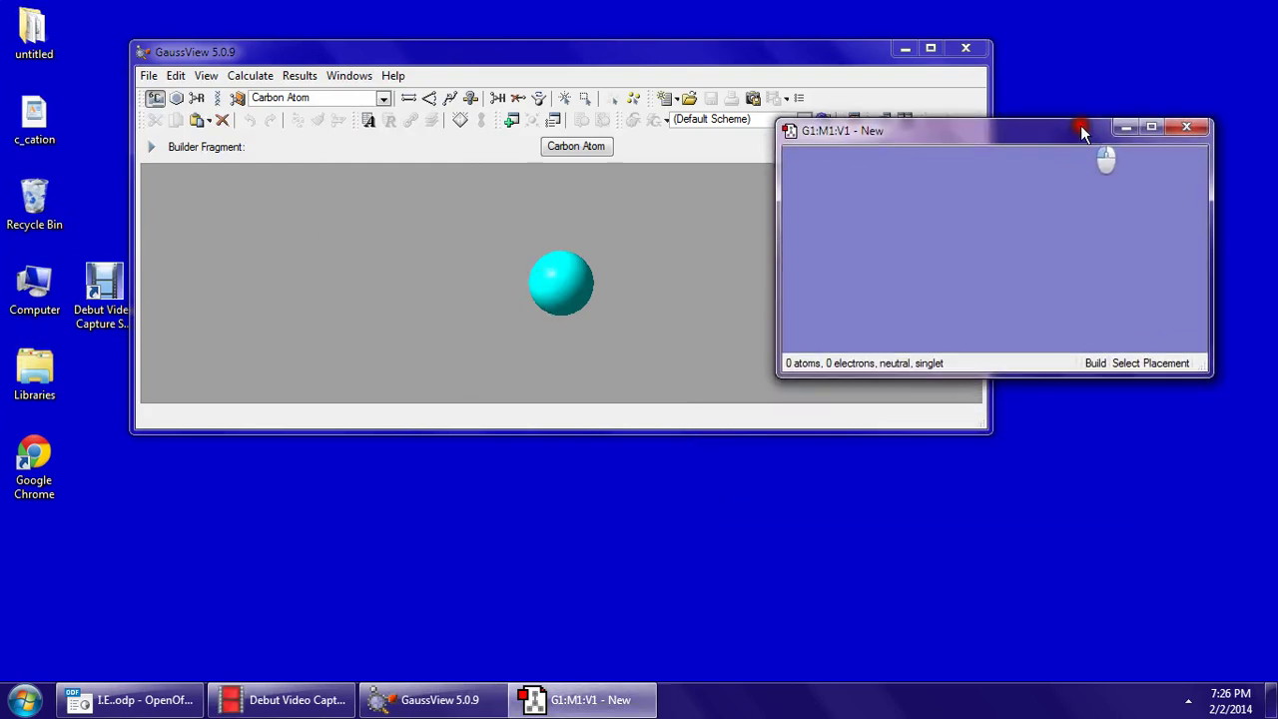
pyautogui.click(983, 220)
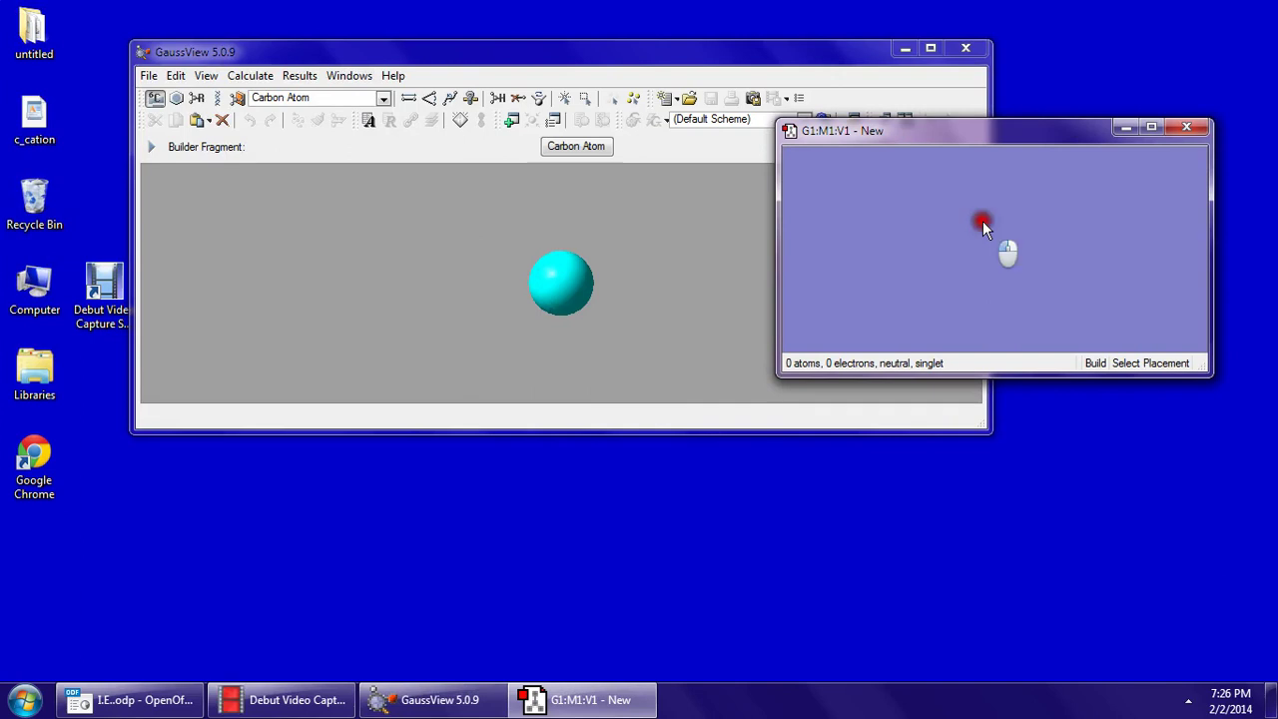
pyautogui.click(380, 57)
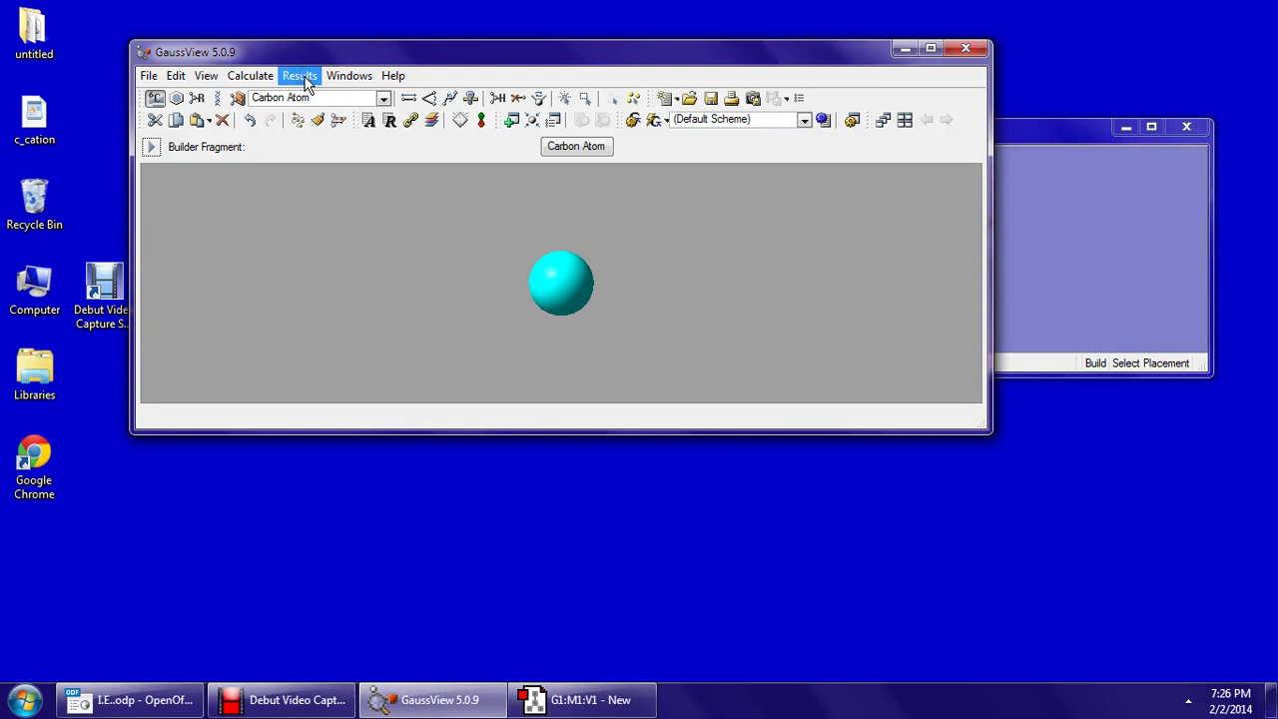
# In Gaussian Calculation Setup, set a ground-state DFT B3LYP method.
pyautogui.click(251, 80)
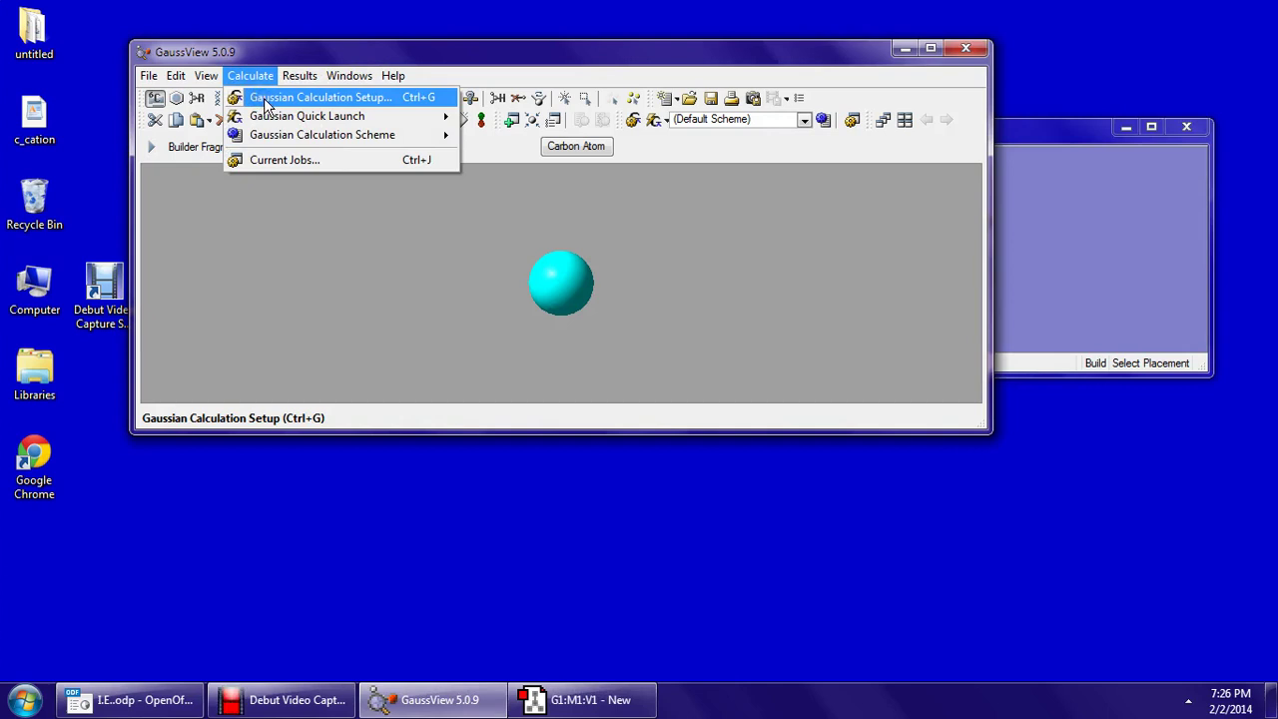
pyautogui.click(267, 98)
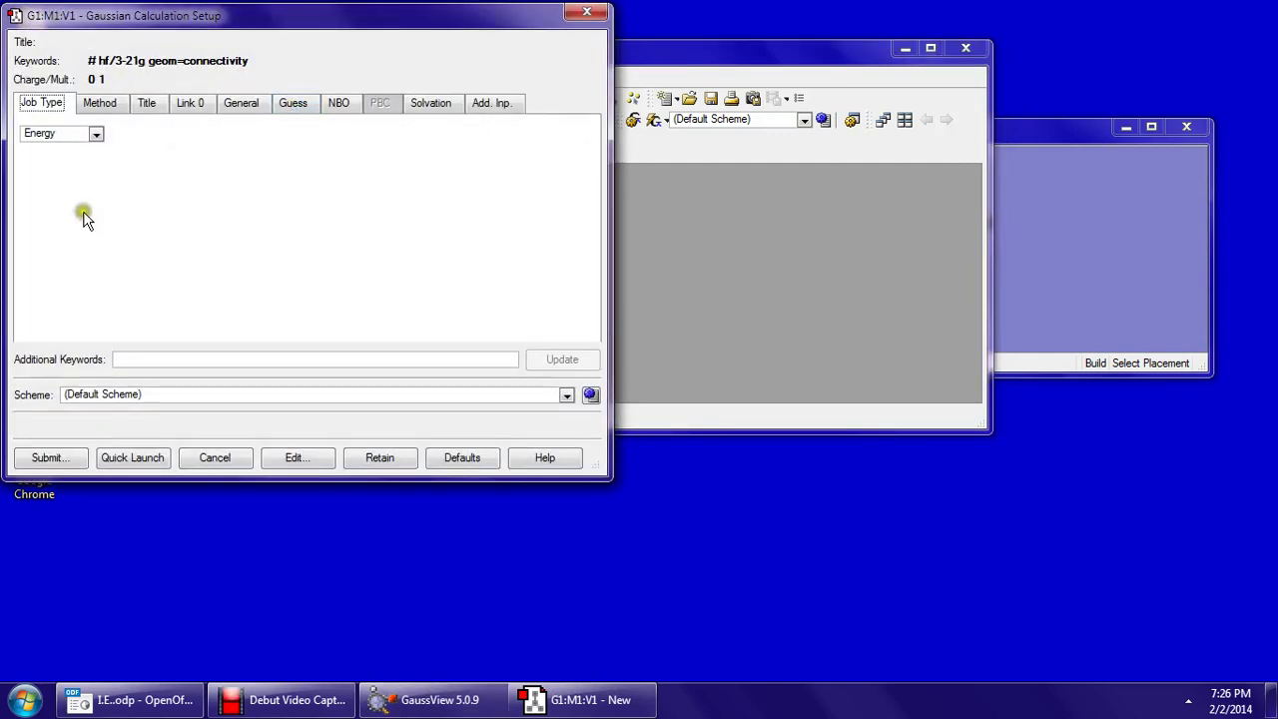
pyautogui.click(97, 100)
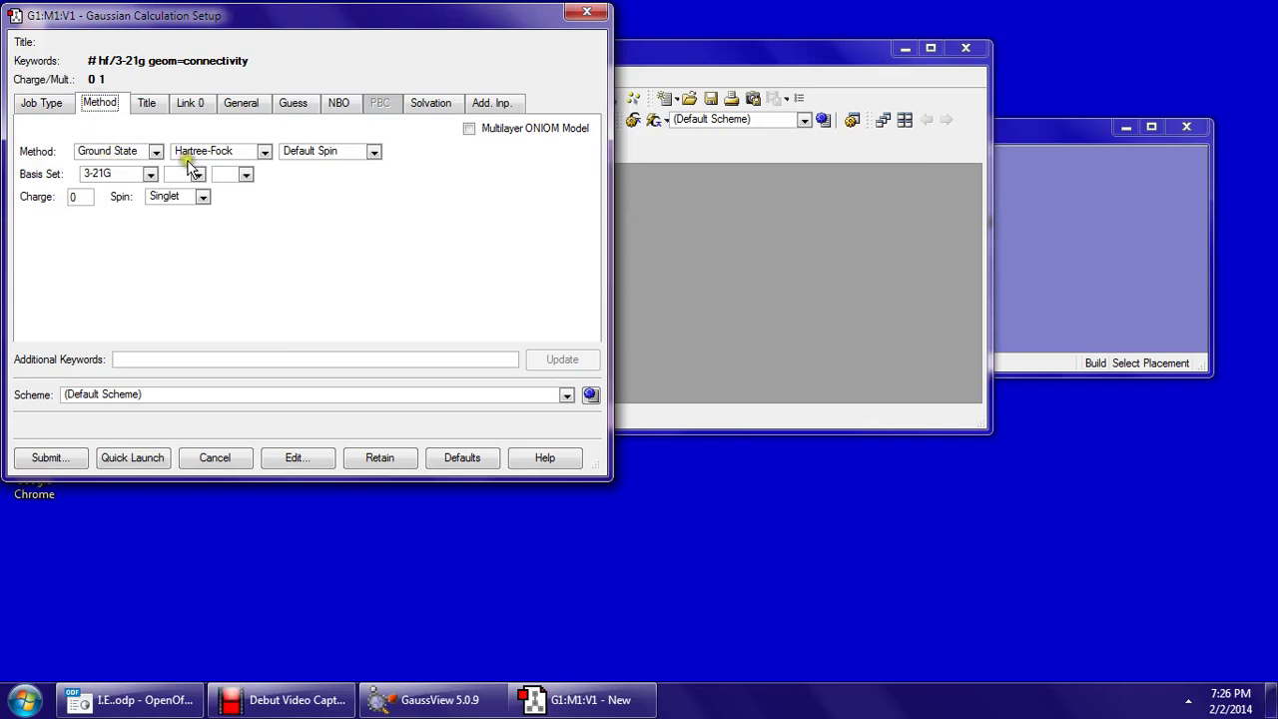
pyautogui.click(264, 150)
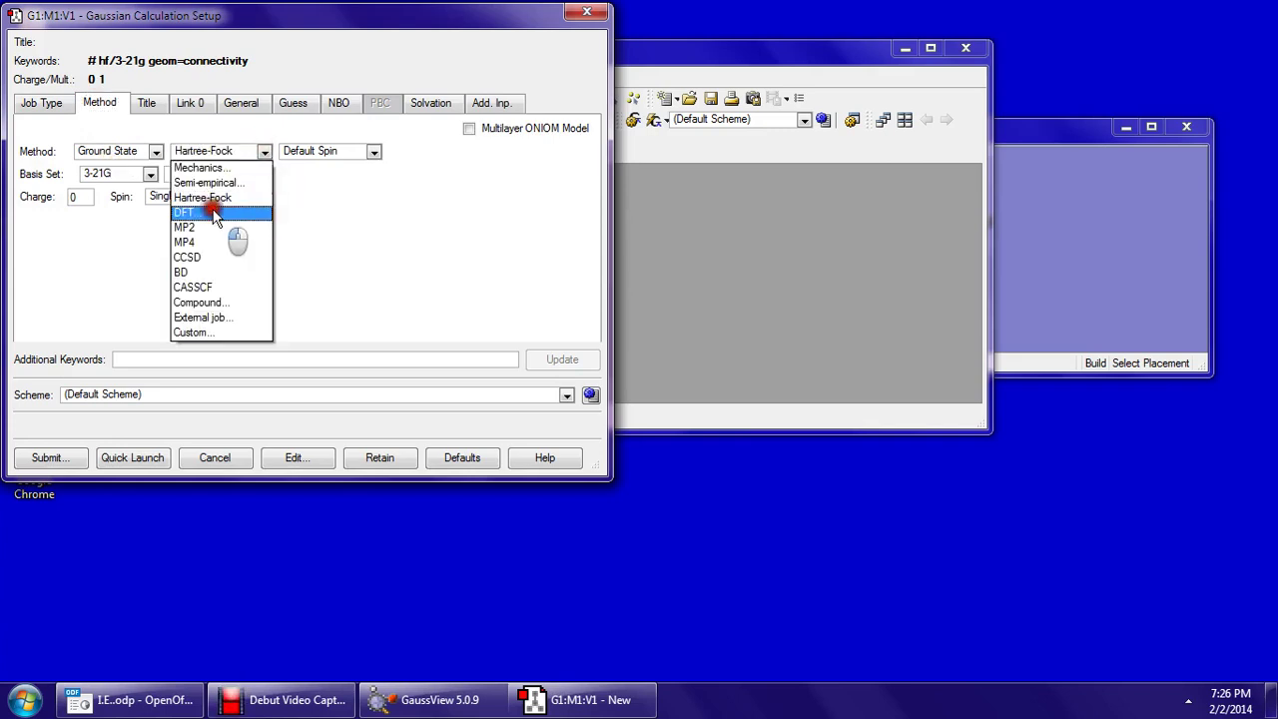
pyautogui.click(207, 212)
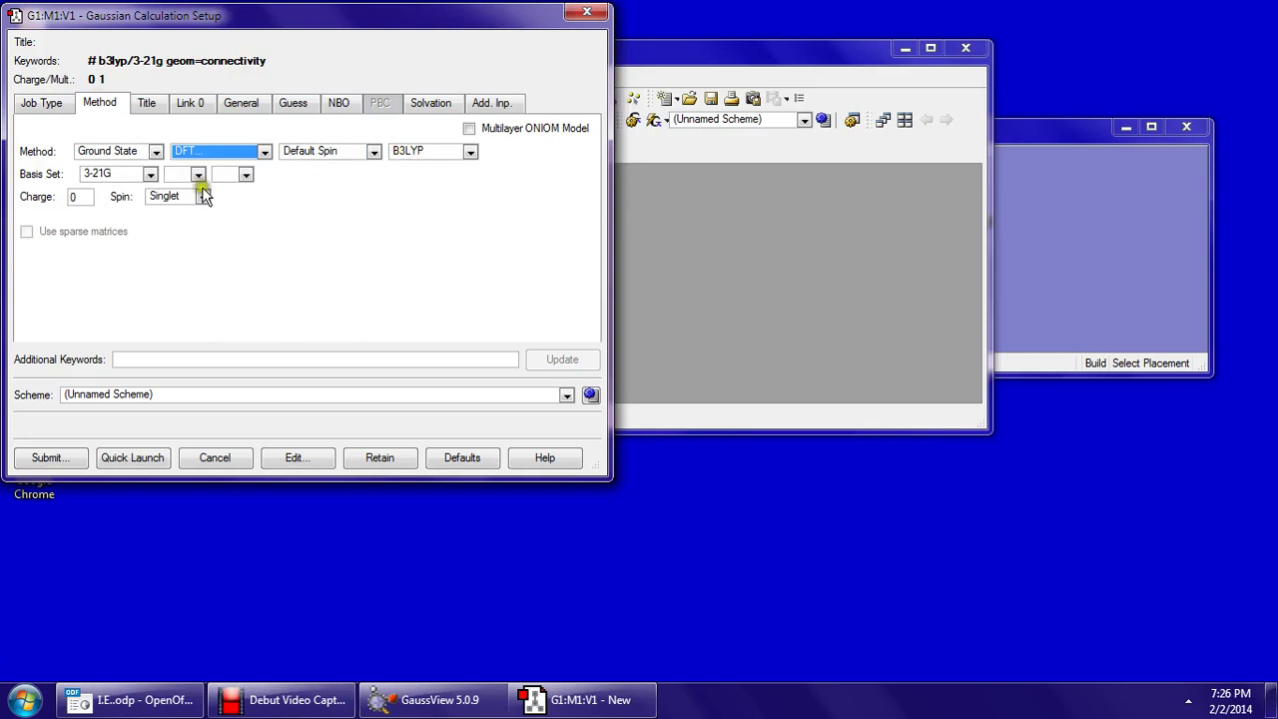
# Set the basis set to 6-311++G(d,p) and the spin multiplicity to Triplet.
pyautogui.click(148, 175)
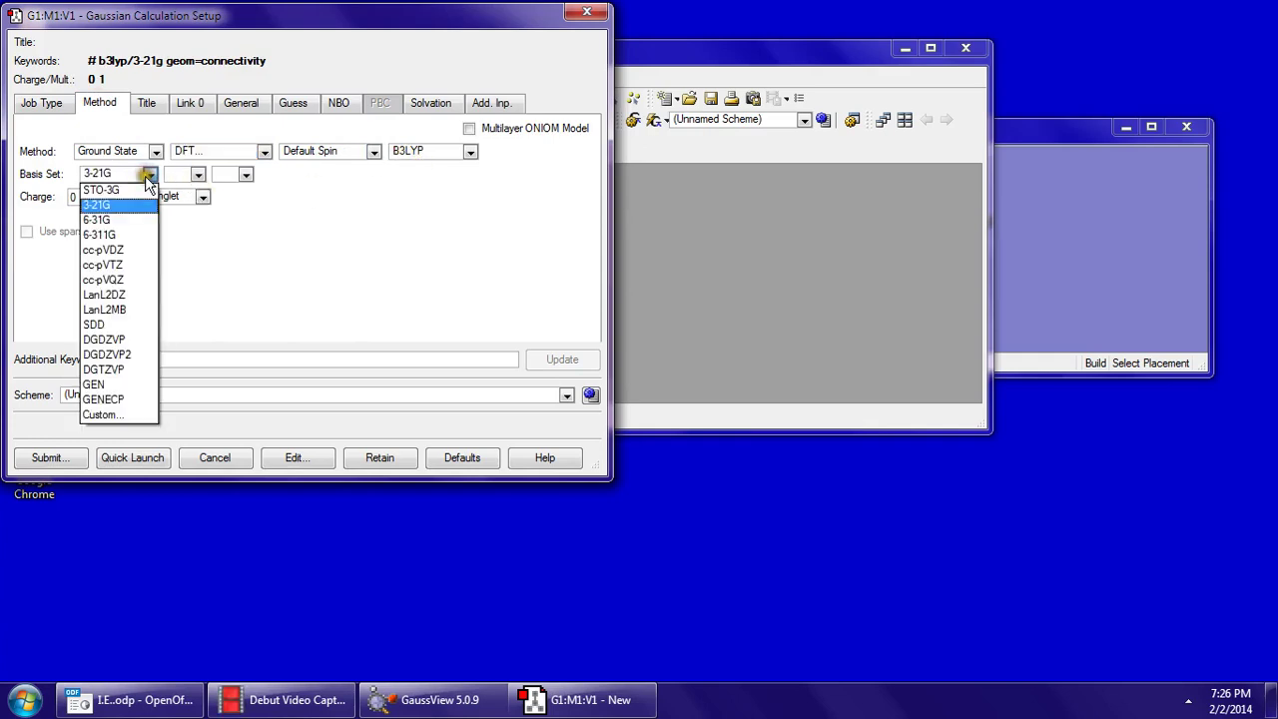
pyautogui.click(135, 234)
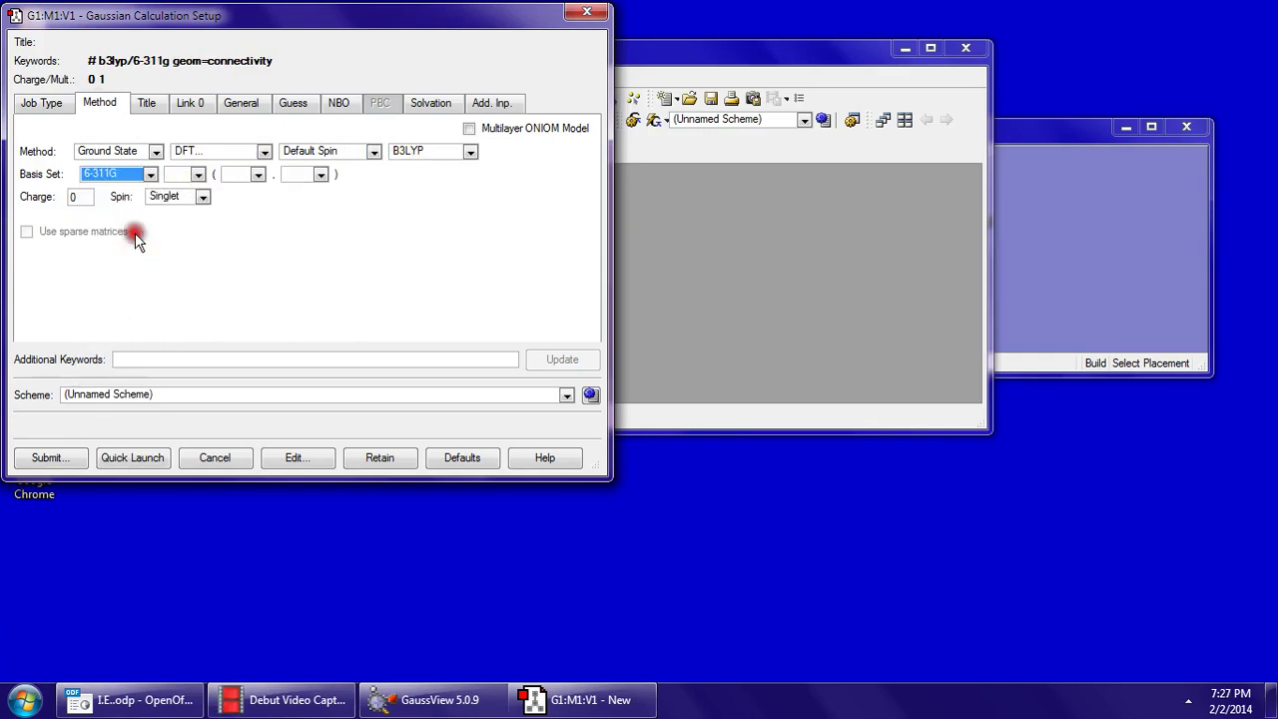
pyautogui.click(205, 175)
pyautogui.click(190, 219)
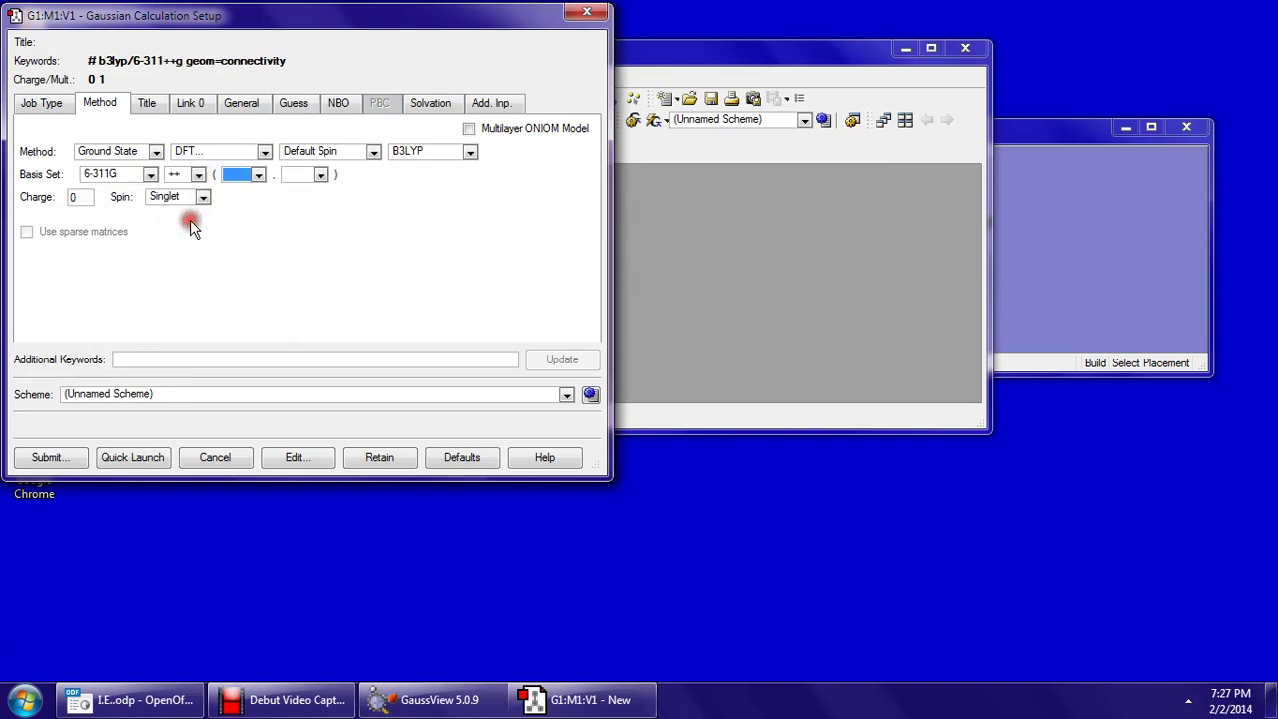
pyautogui.click(258, 176)
pyautogui.click(259, 174)
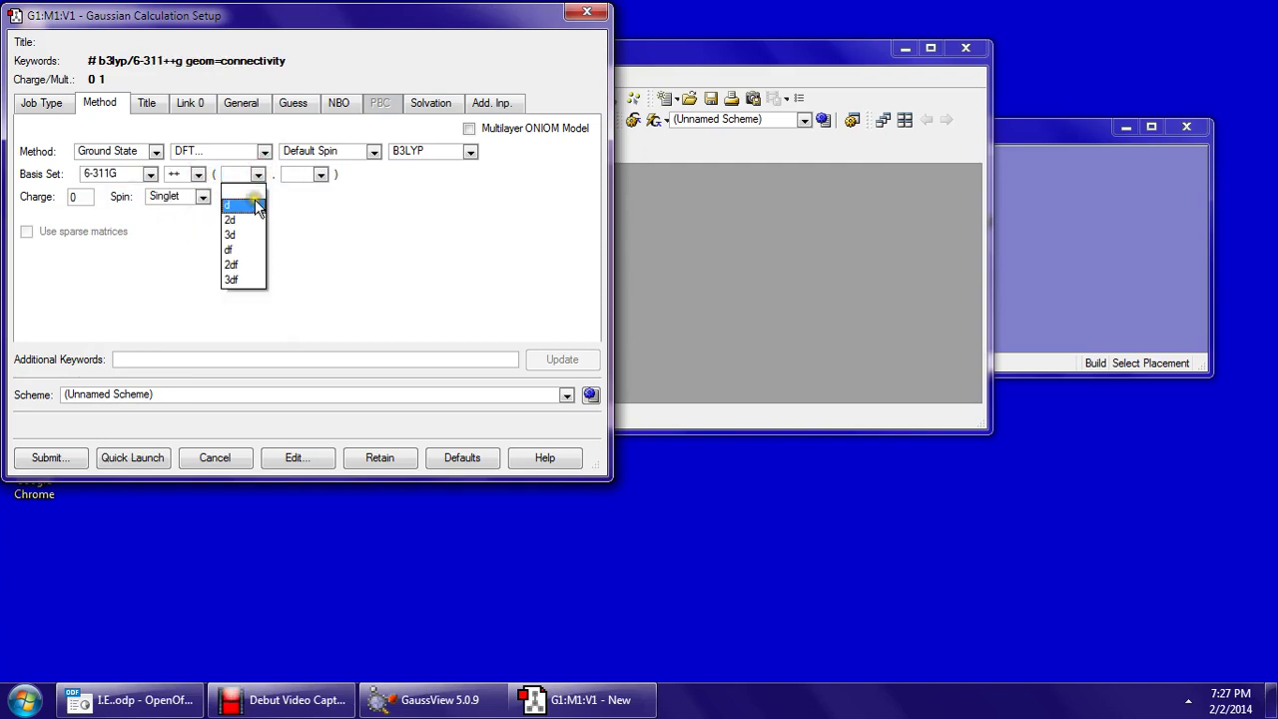
pyautogui.click(255, 202)
pyautogui.click(299, 182)
pyautogui.click(299, 204)
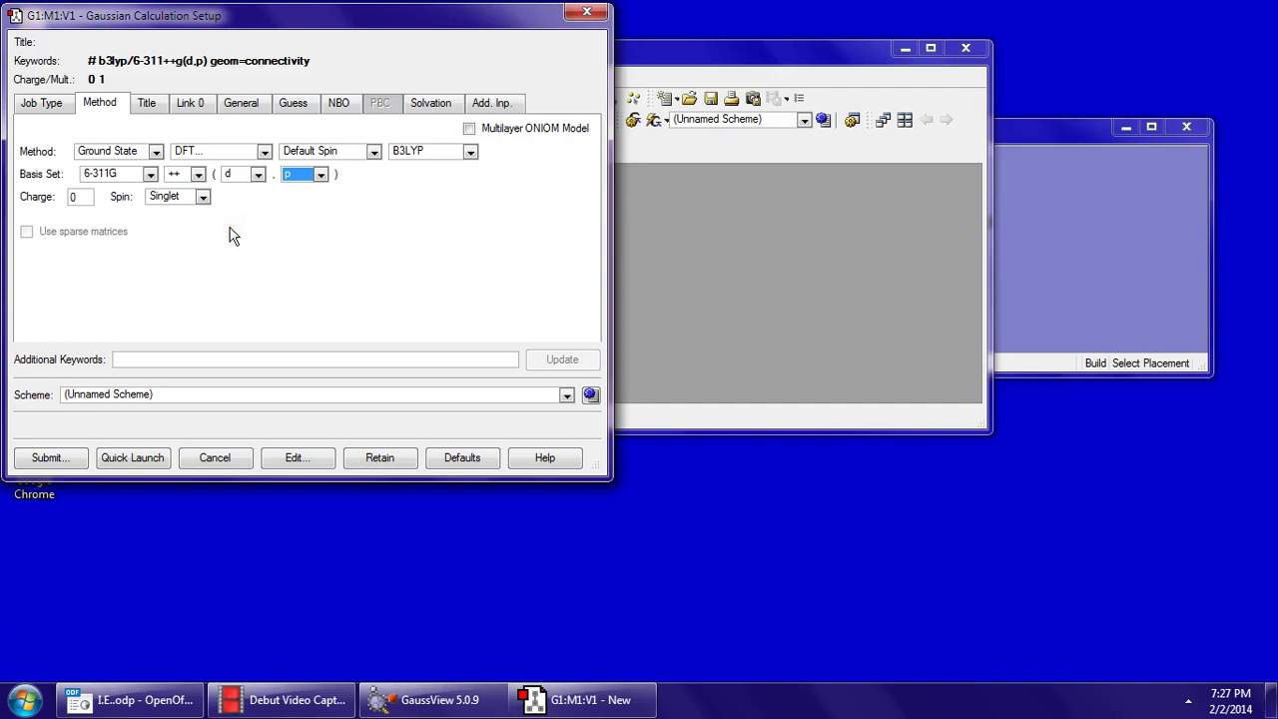
pyautogui.click(202, 197)
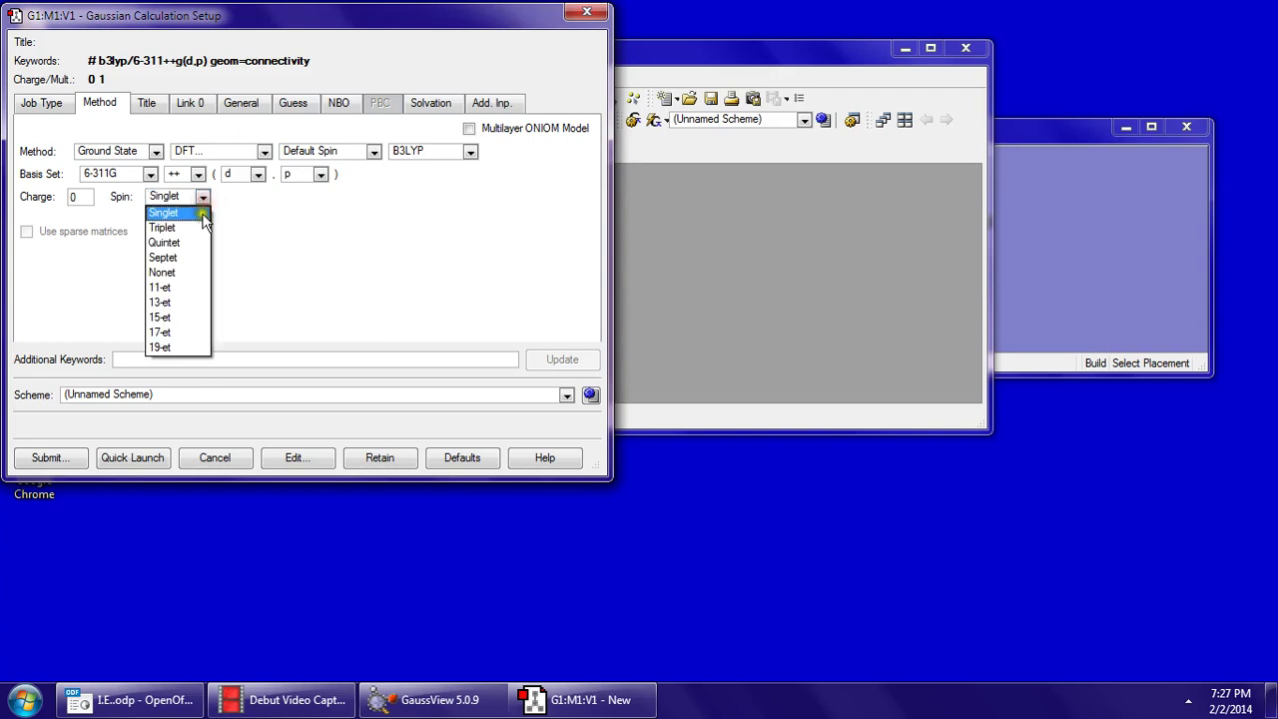
pyautogui.click(198, 228)
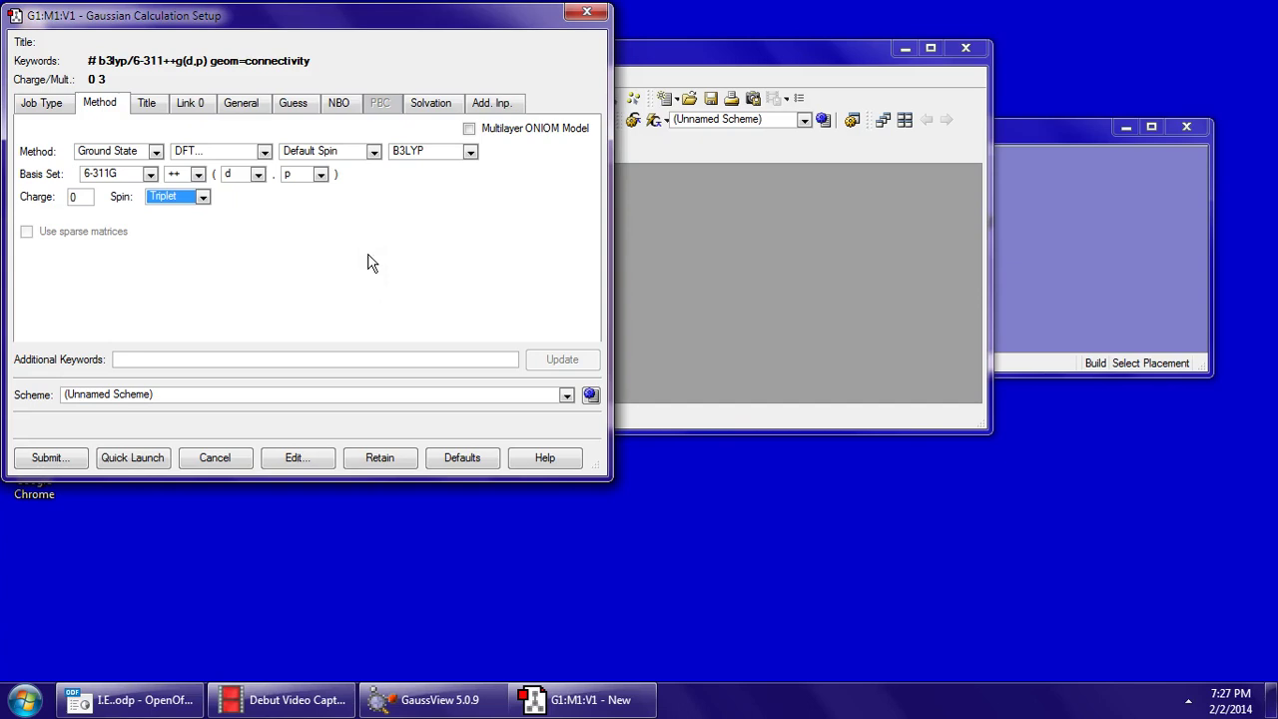
# Save the input file as groundstatecarbon on the Desktop before submitting.
pyautogui.click(59, 458)
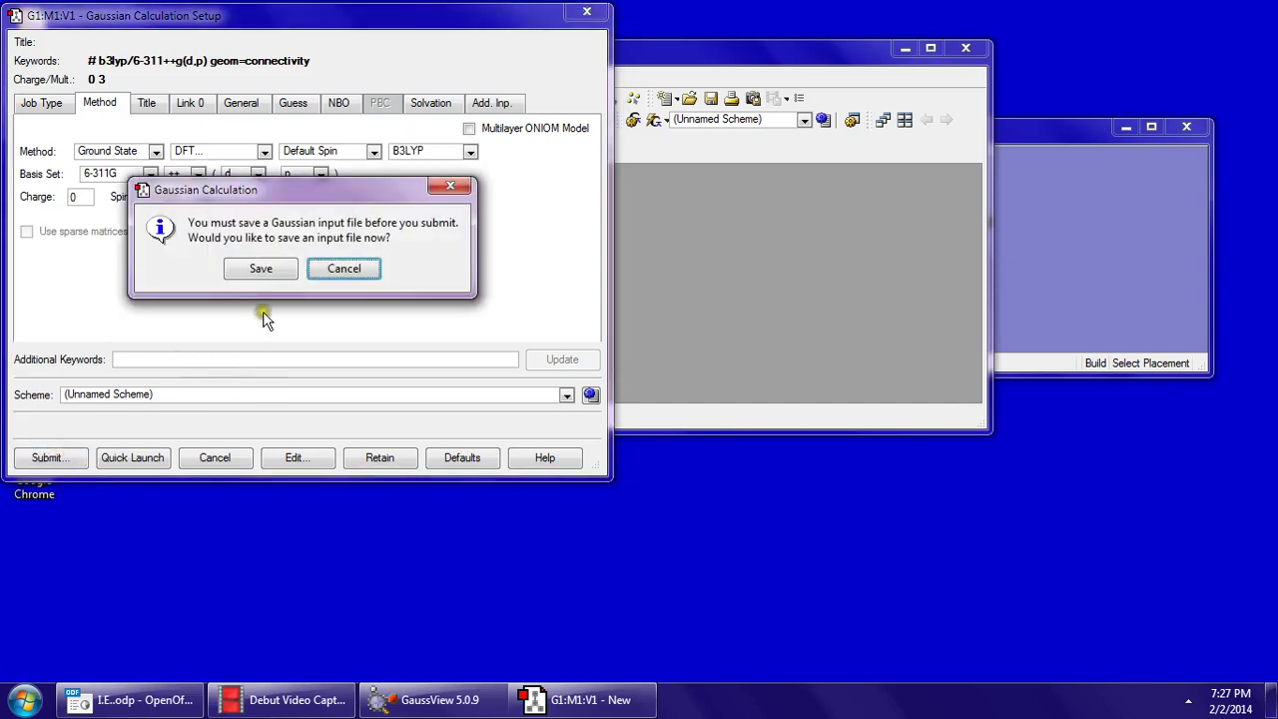
pyautogui.click(263, 273)
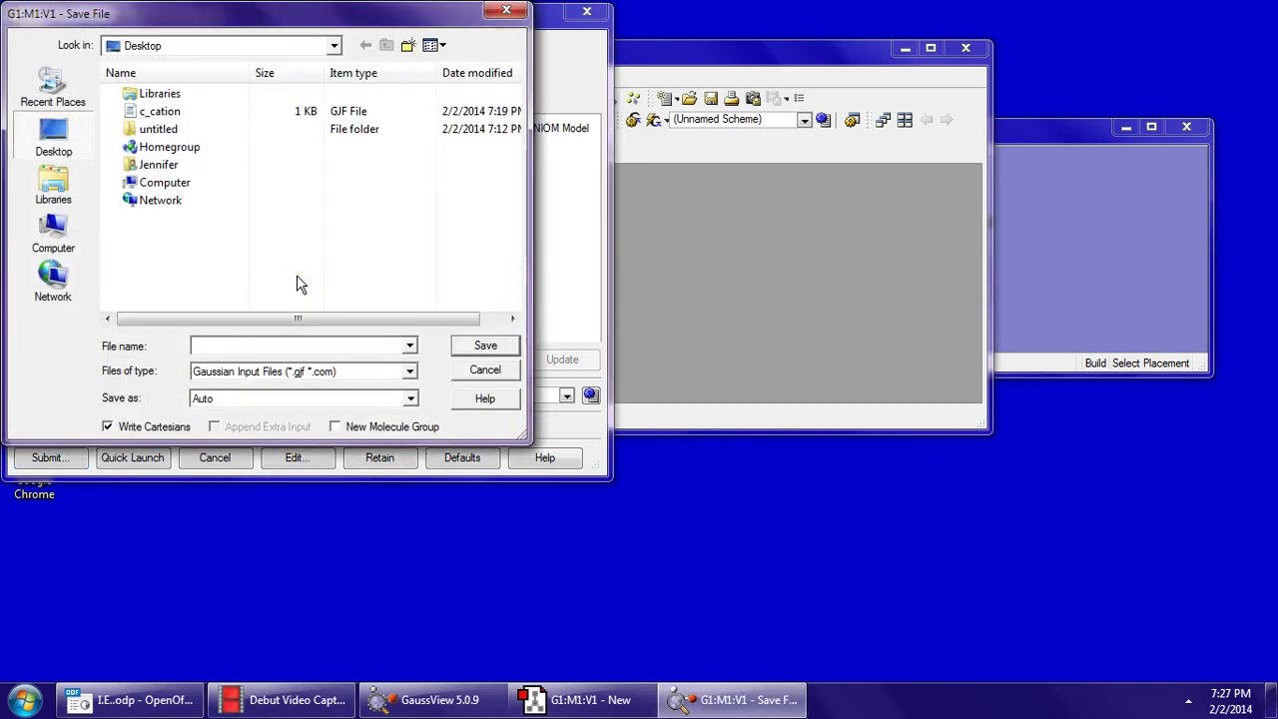
pyautogui.write('c')
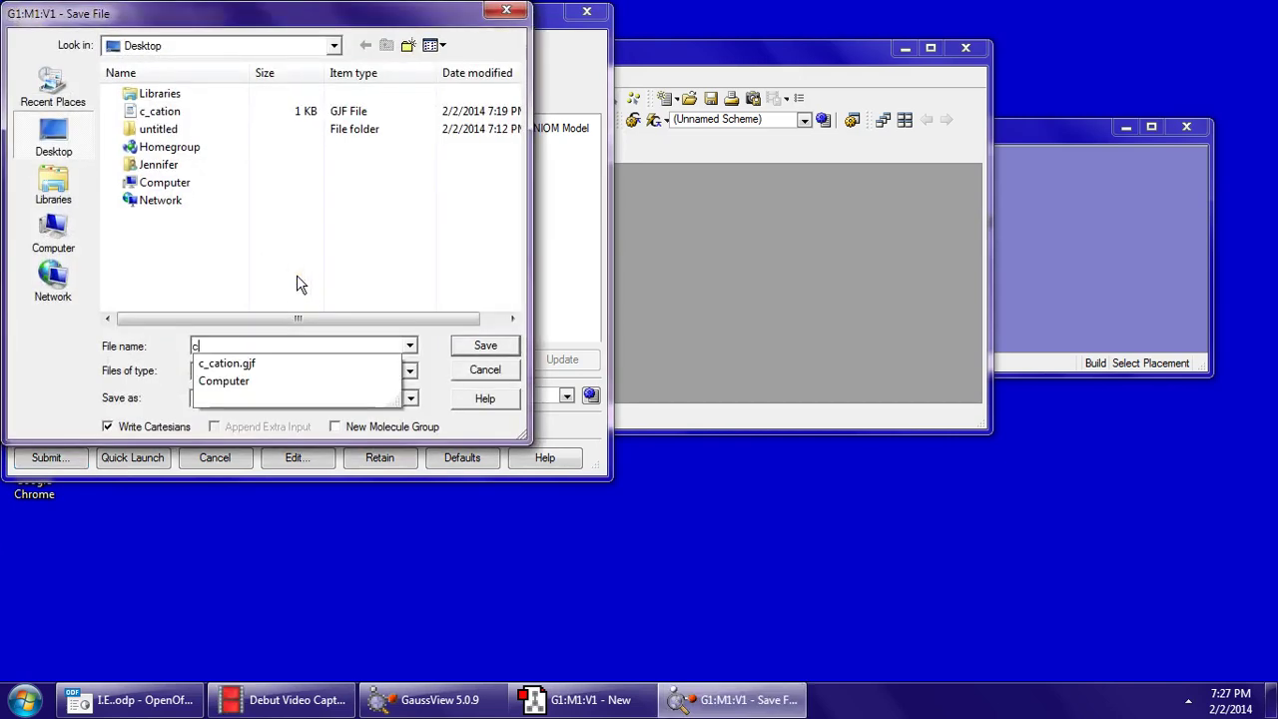
pyautogui.press('BackSpace')
pyautogui.write('grou')
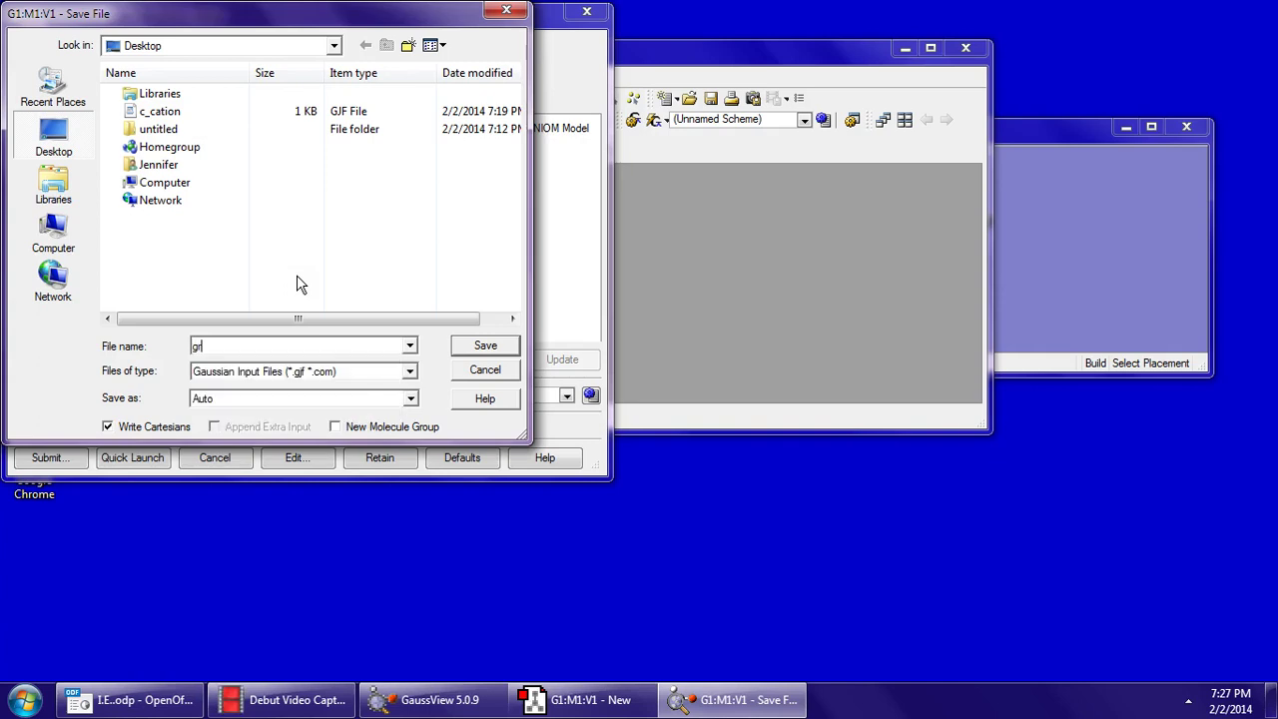
pyautogui.write('ng')
pyautogui.write('statecarbon')
pyautogui.click(483, 346)
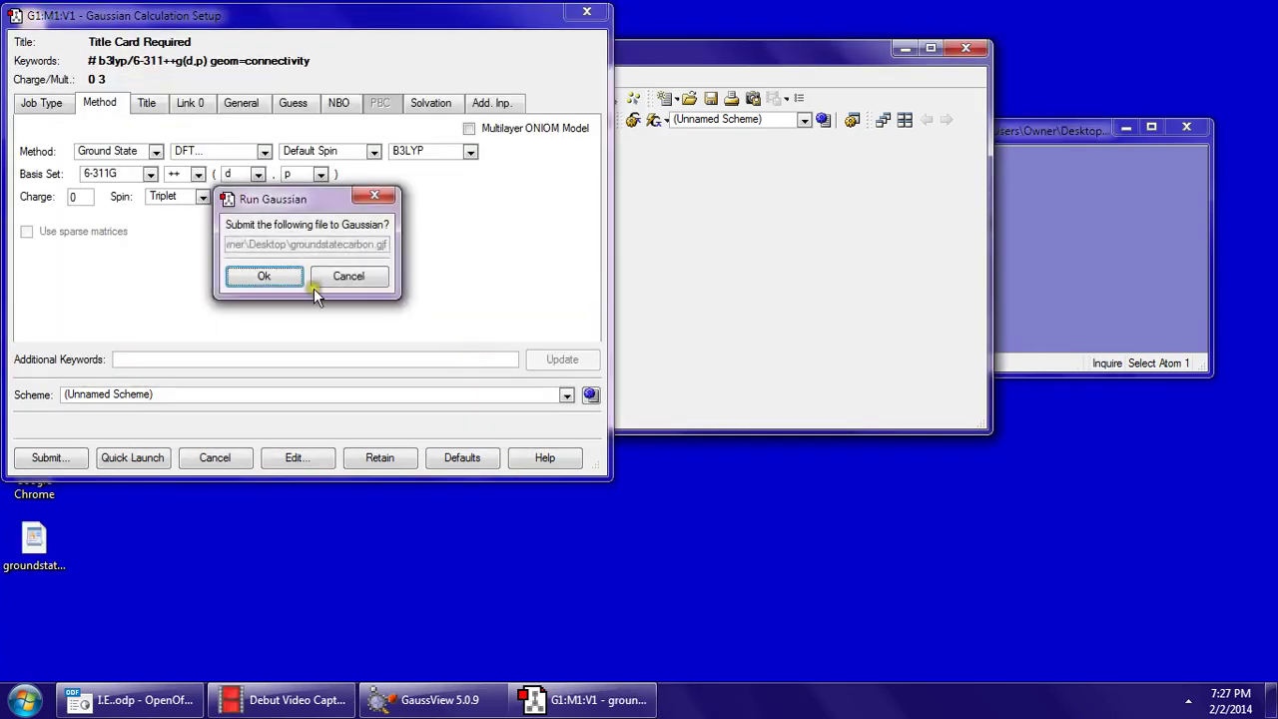
# Submit the groundstatecarbon job and run it to normal termination in Gaussian 09.
pyautogui.click(262, 278)
pyautogui.click(263, 279)
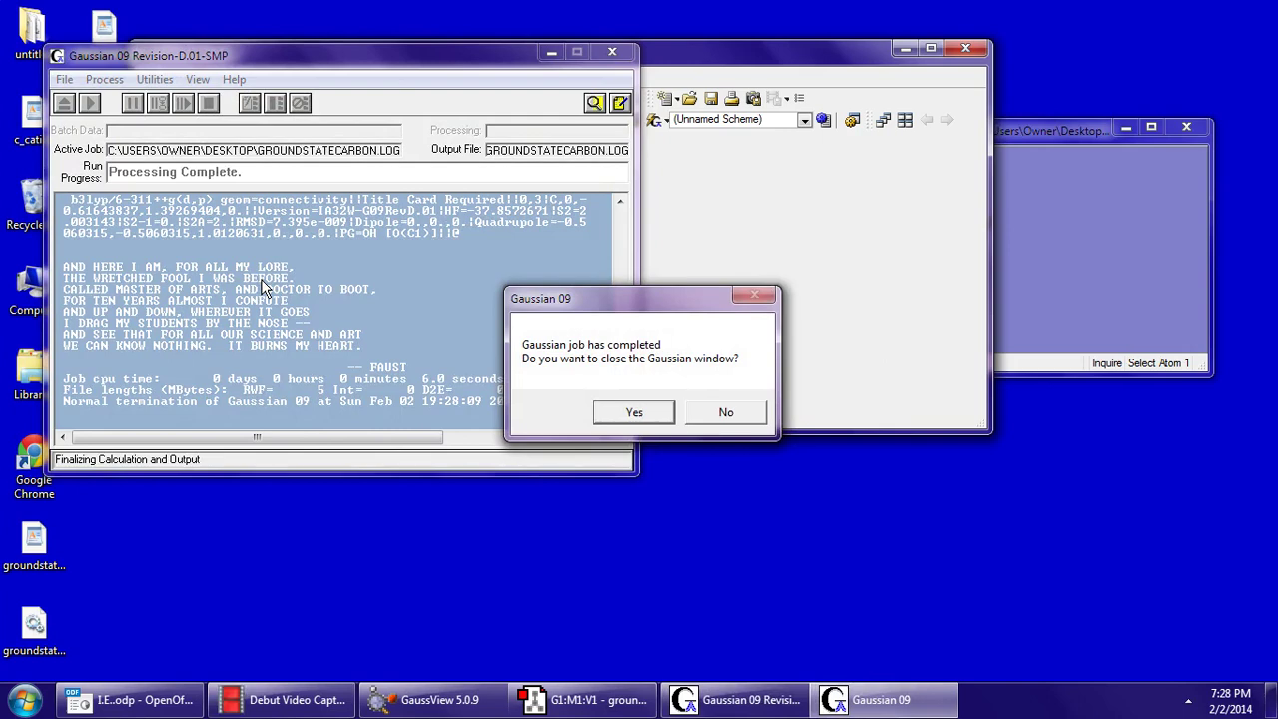
# Close Gaussian and open groundstatecarbon.chk, showing the neutral triplet carbon atom.
pyautogui.click(633, 413)
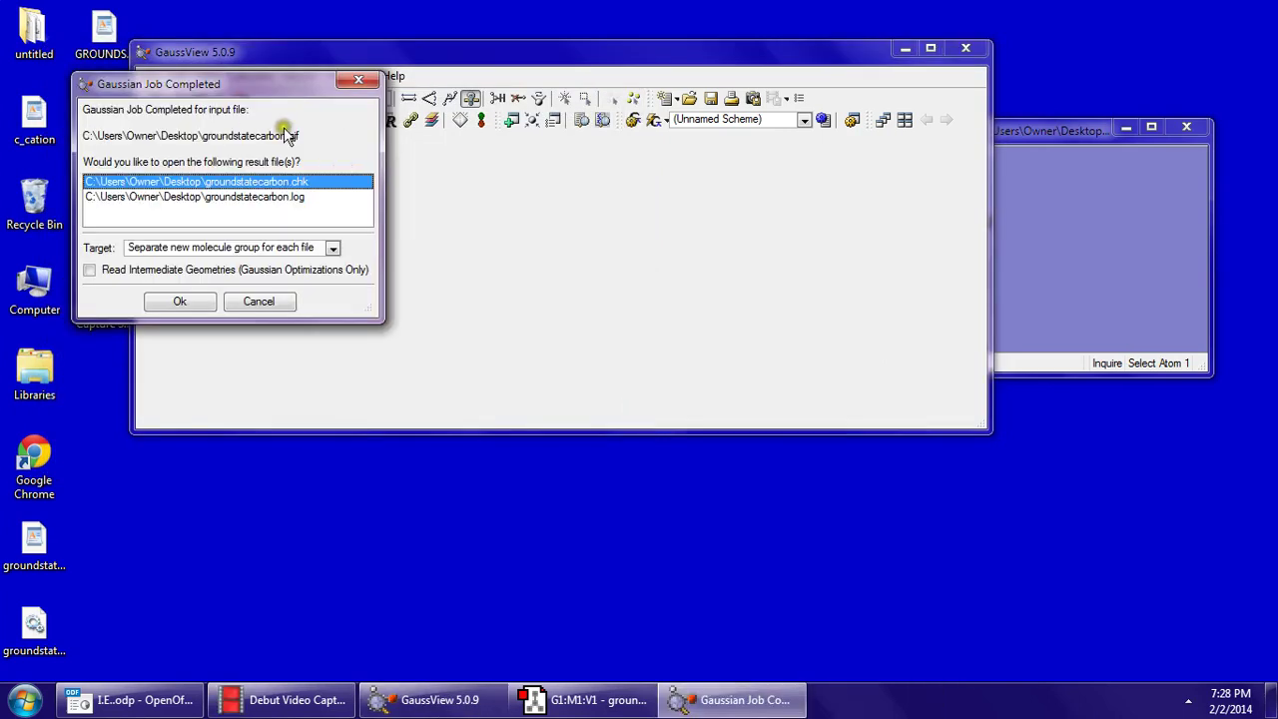
pyautogui.moveTo(237, 87); pyautogui.dragTo(254, 95)
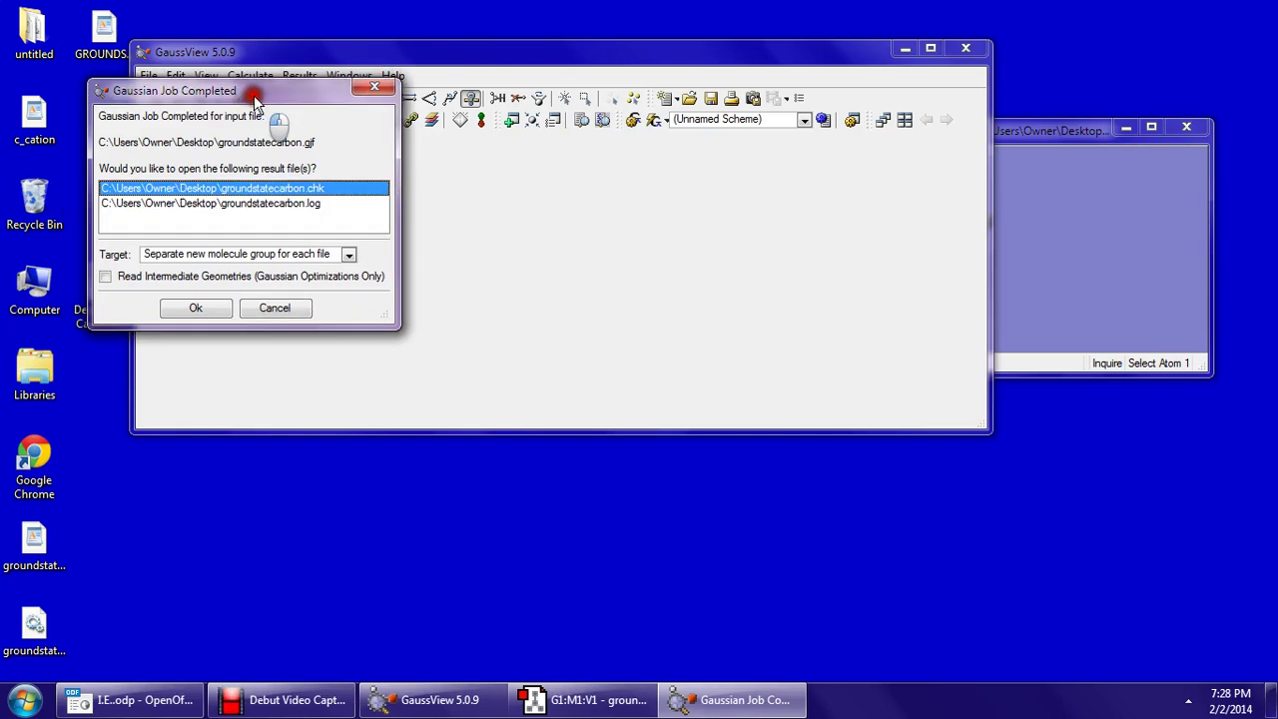
pyautogui.click(196, 309)
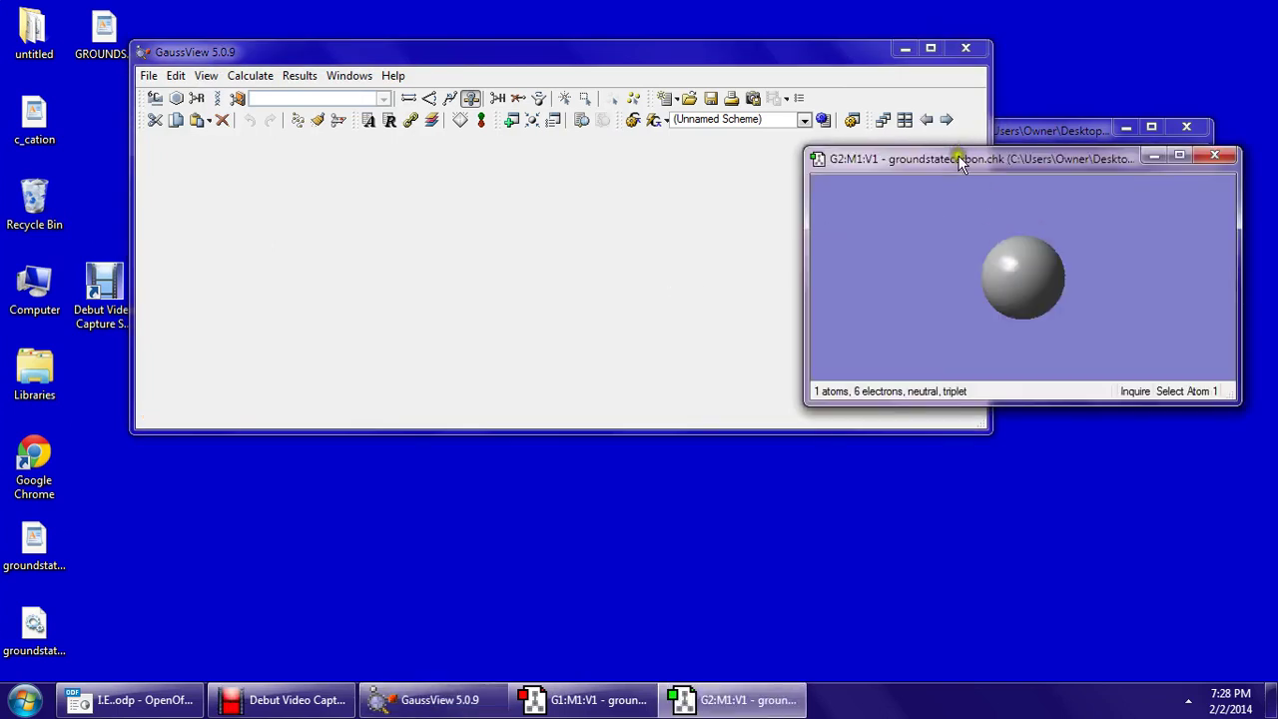
pyautogui.moveTo(962, 157); pyautogui.dragTo(675, 270)
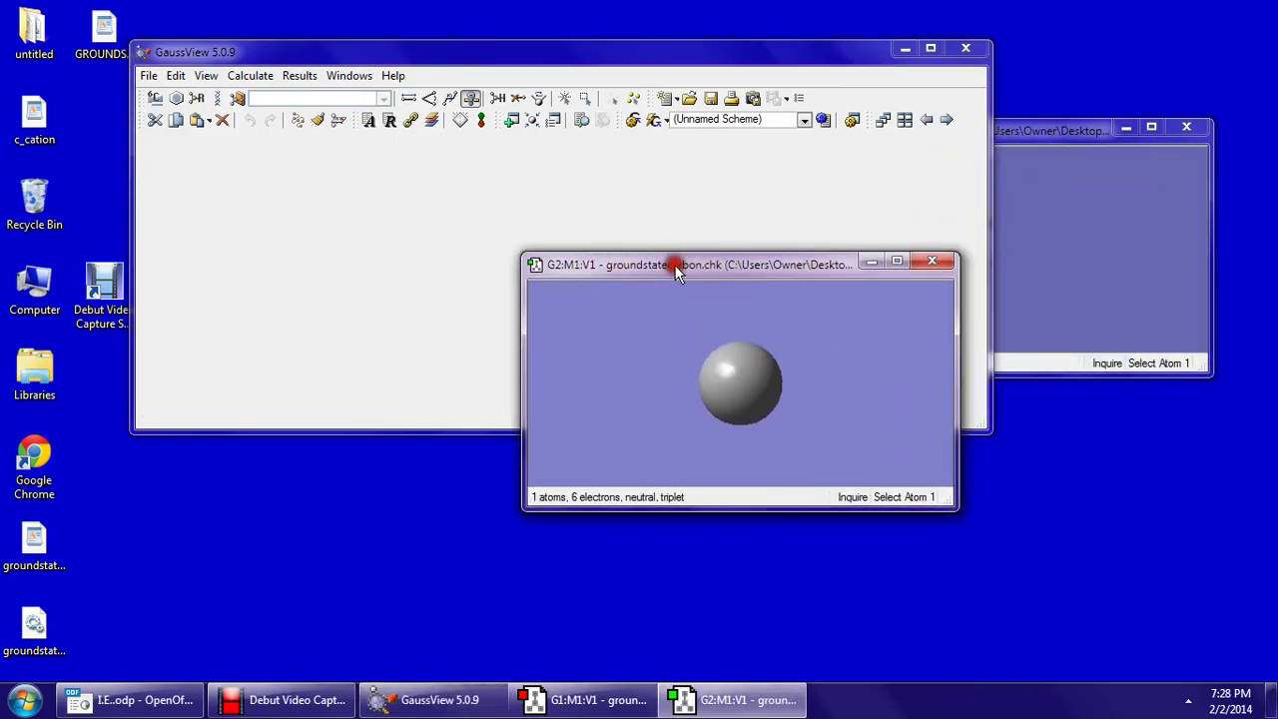
pyautogui.click(335, 53)
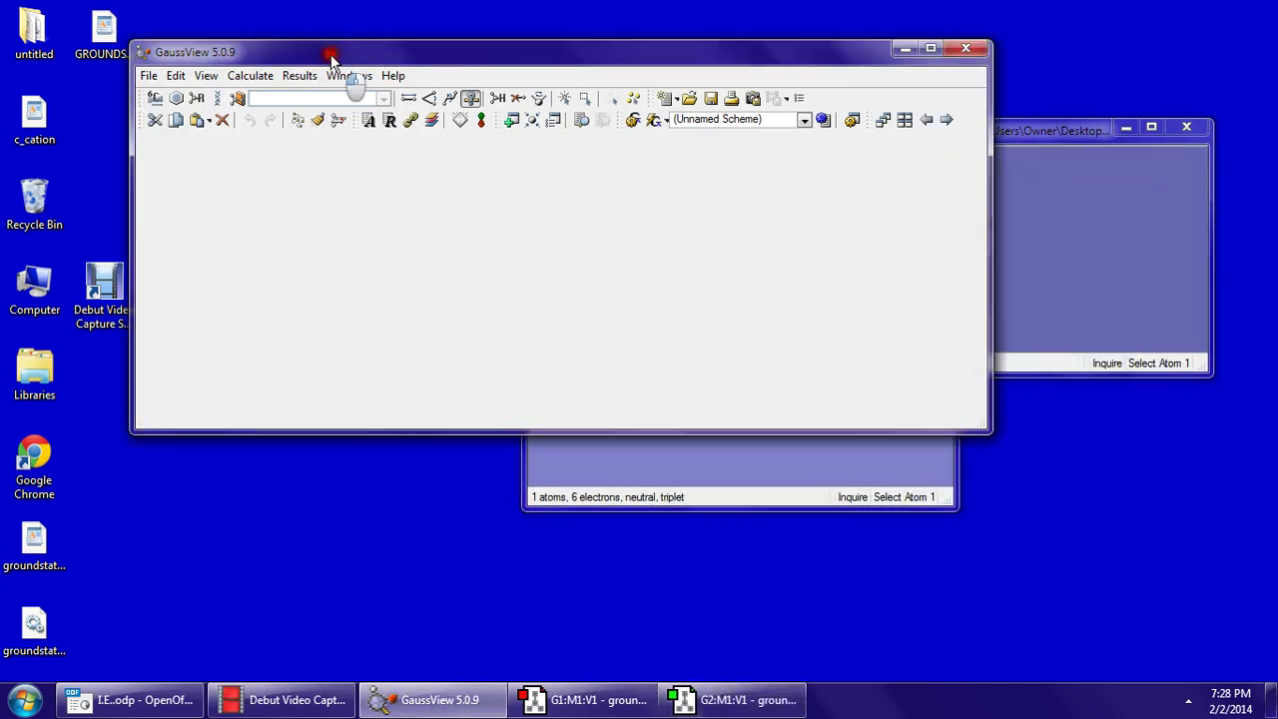
pyautogui.click(257, 79)
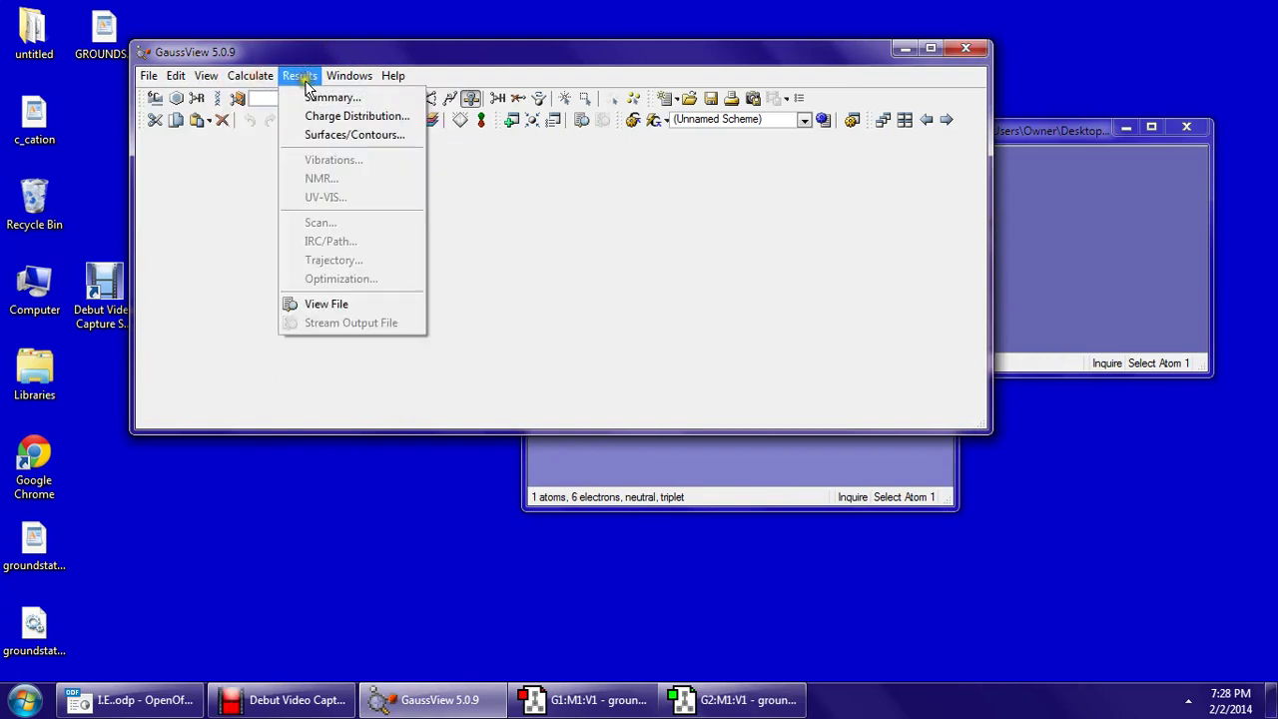
pyautogui.click(305, 96)
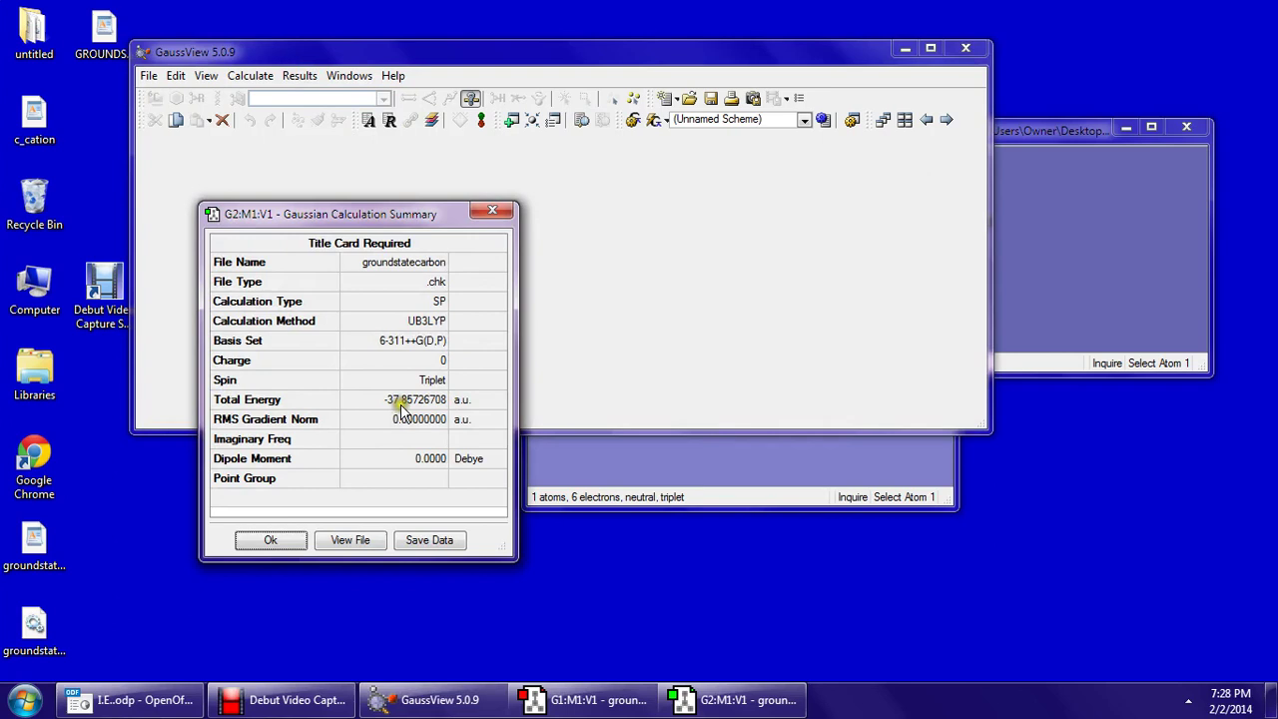
pyautogui.click(494, 209)
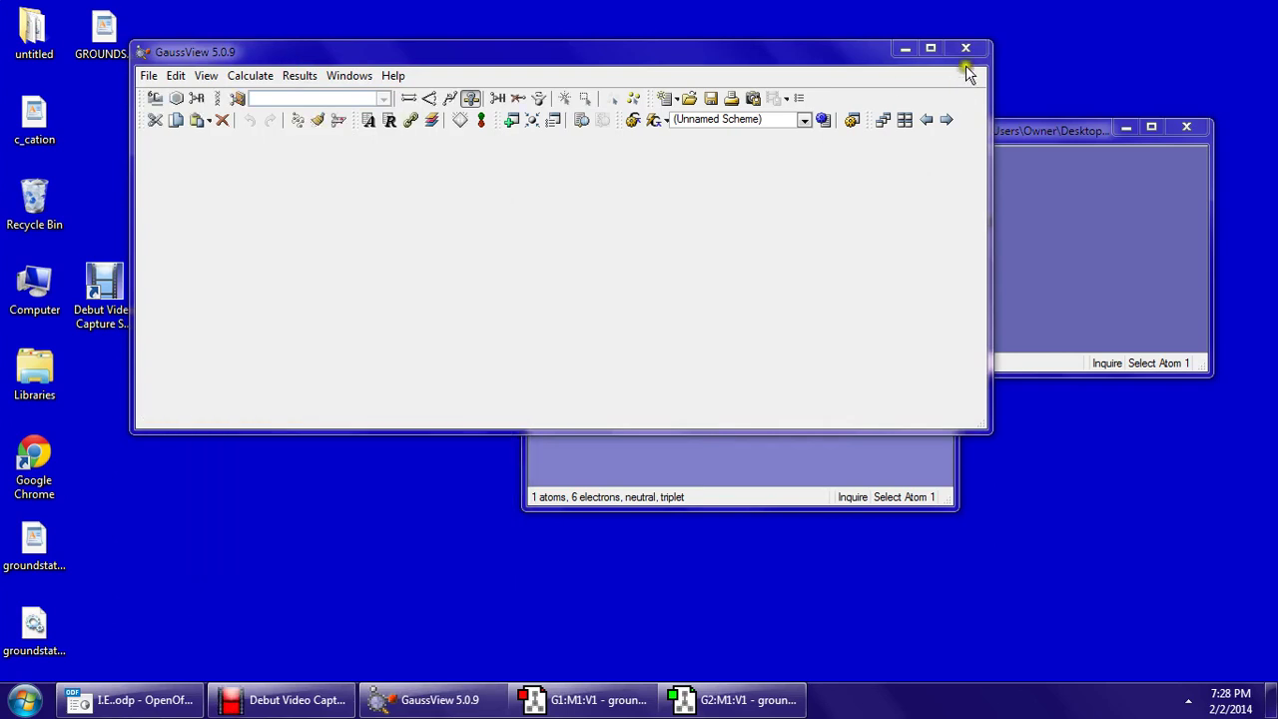
# Quit GaussView, relaunch it, and dismiss the startup tips.
pyautogui.click(965, 49)
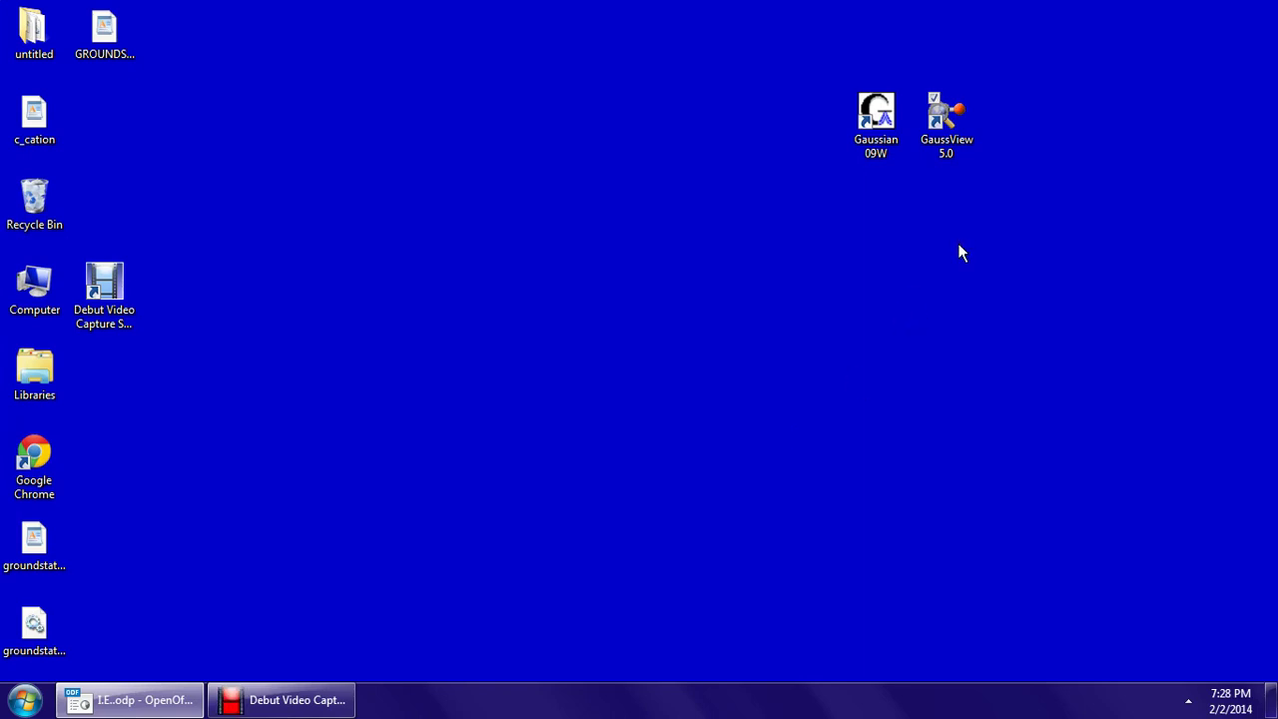
pyautogui.doubleClick(944, 118)
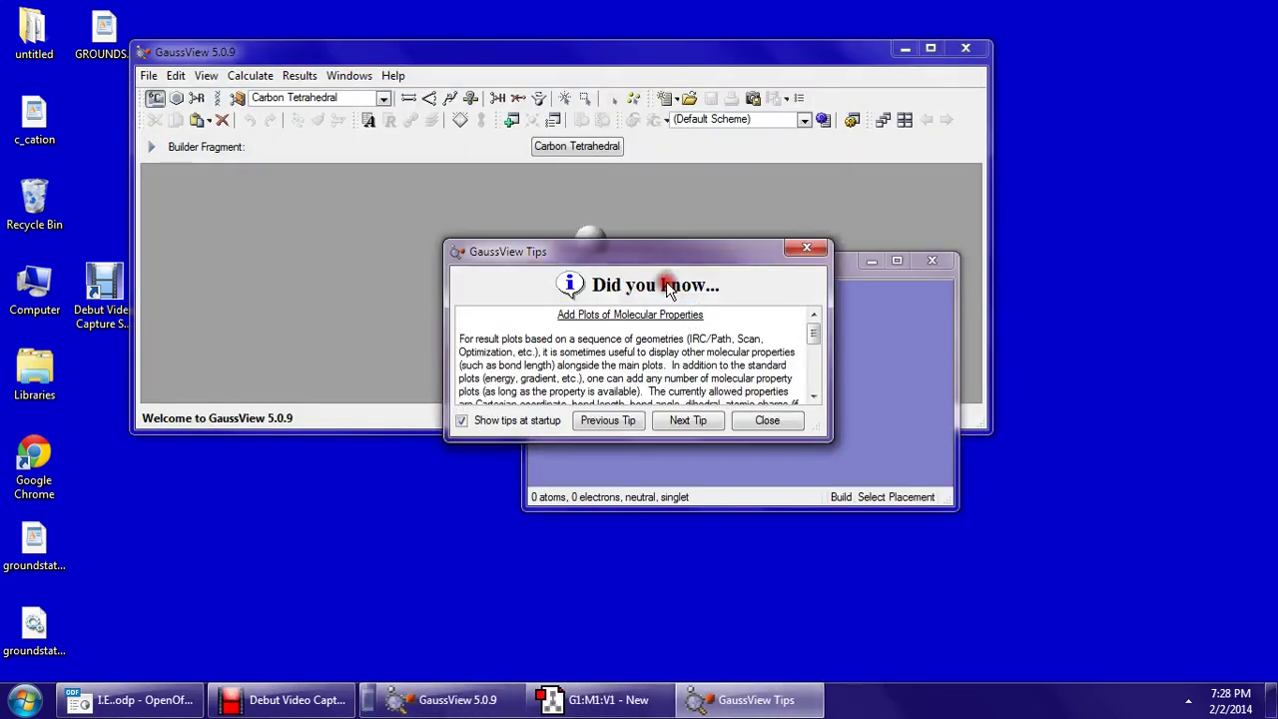
pyautogui.click(807, 248)
pyautogui.click(739, 50)
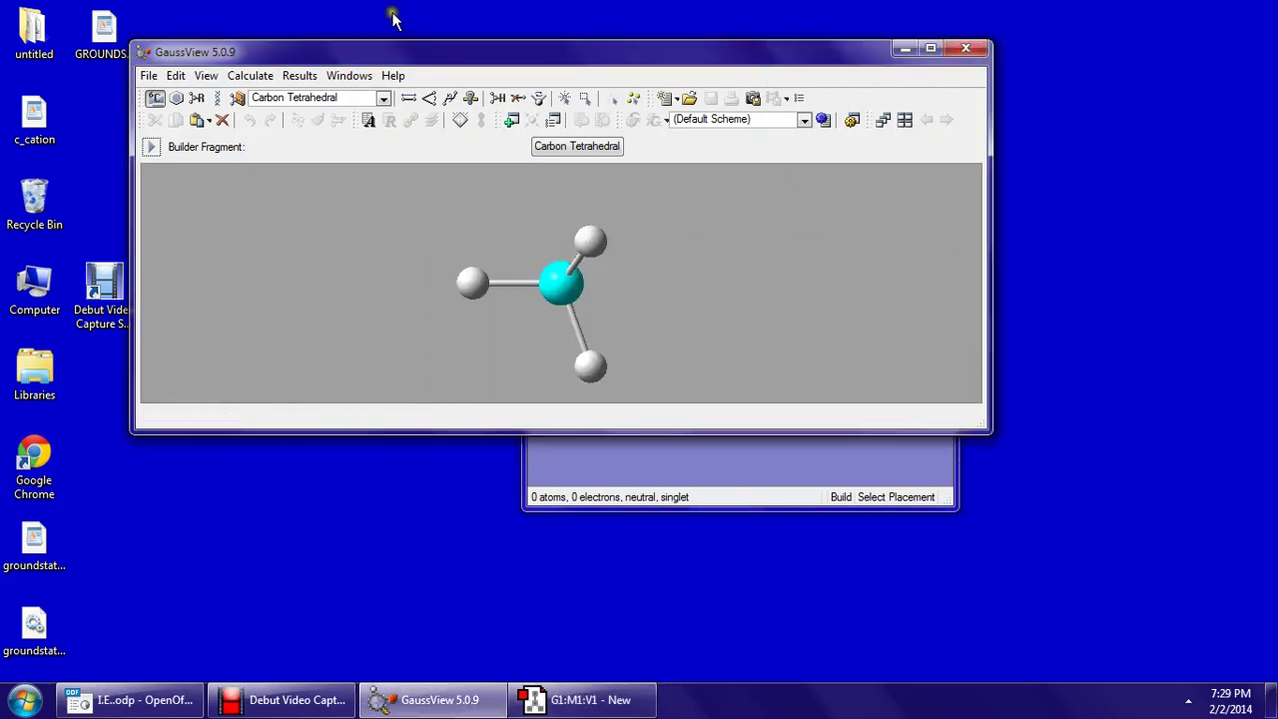
# Place a single C Atom fragment in the new molecule window.
pyautogui.click(154, 98)
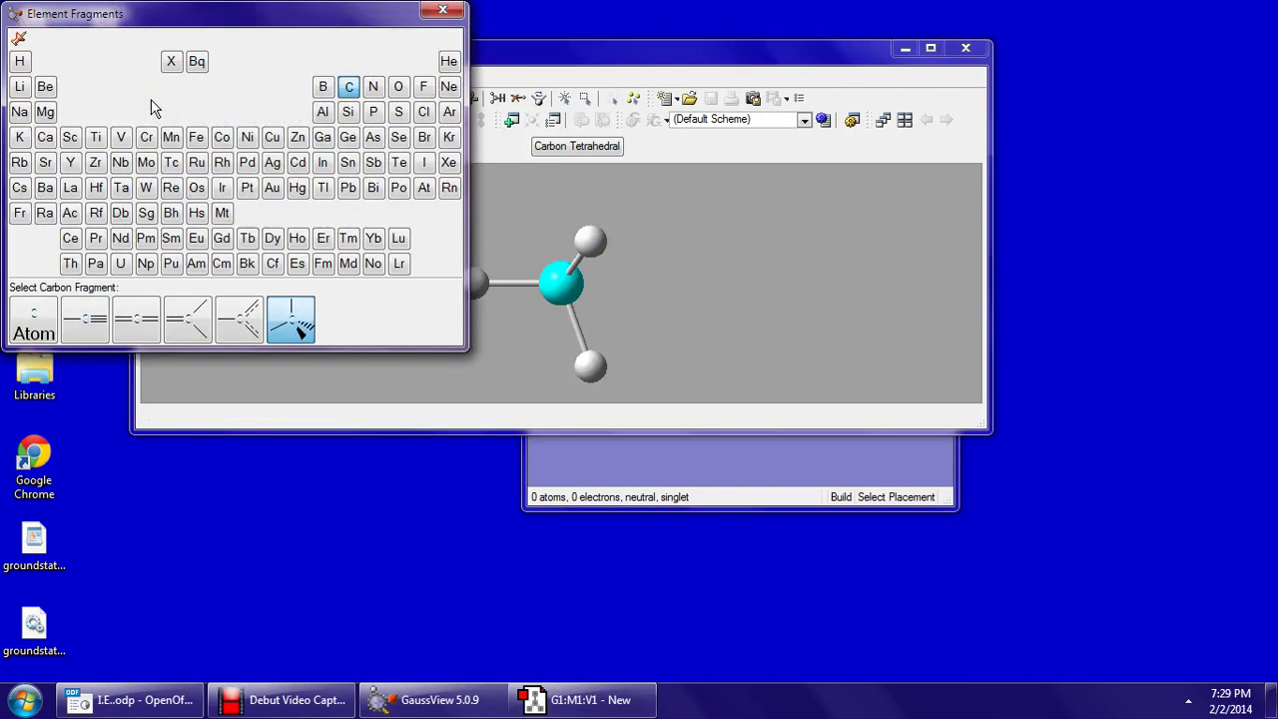
pyautogui.click(347, 87)
pyautogui.click(36, 317)
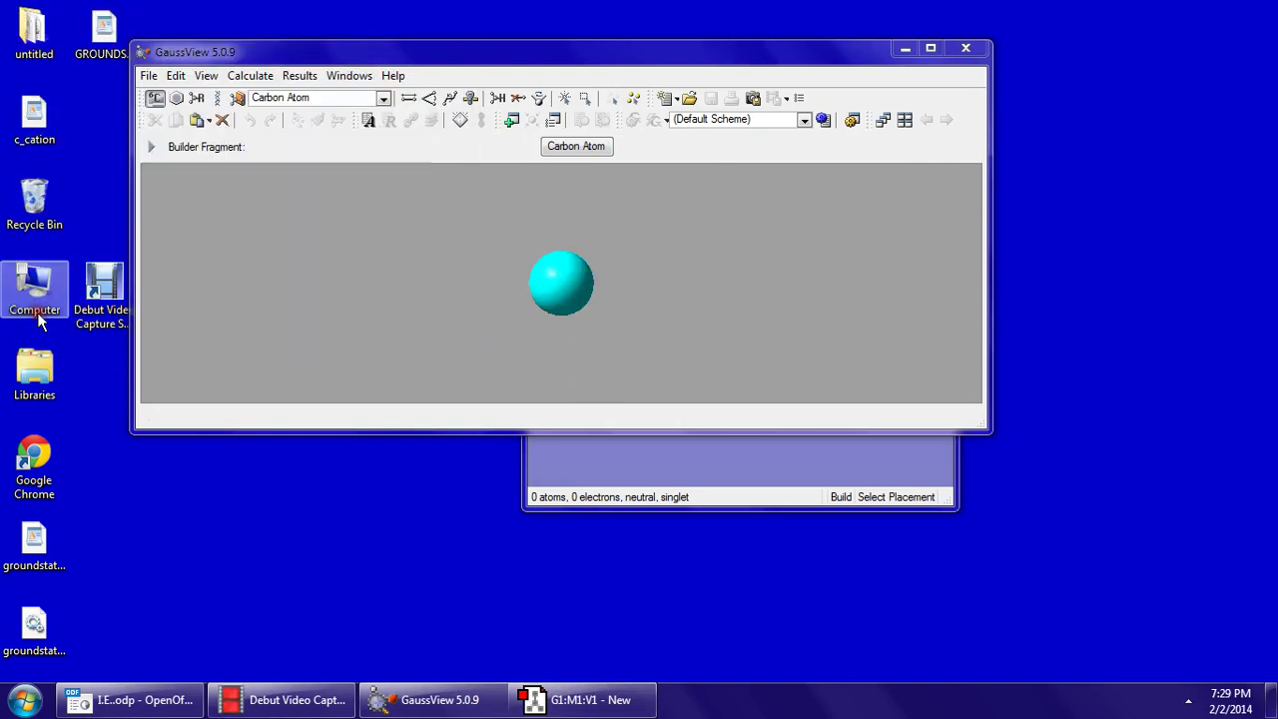
pyautogui.click(774, 508)
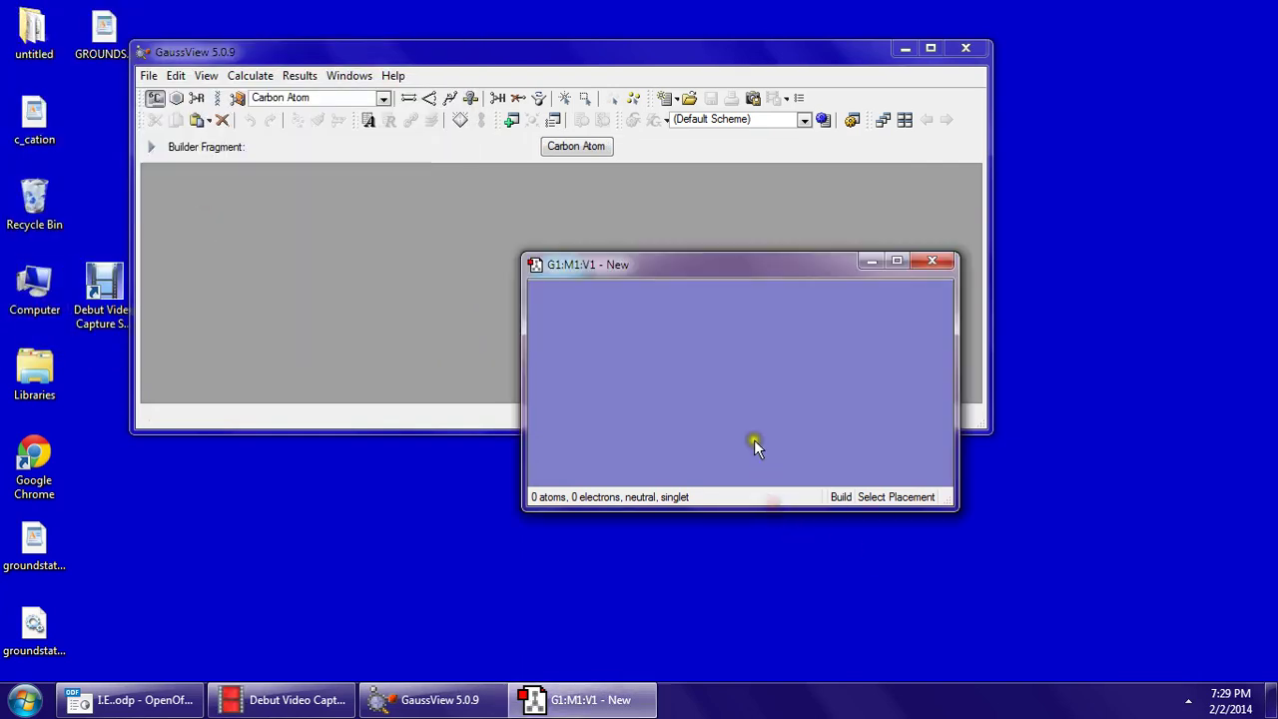
pyautogui.click(728, 366)
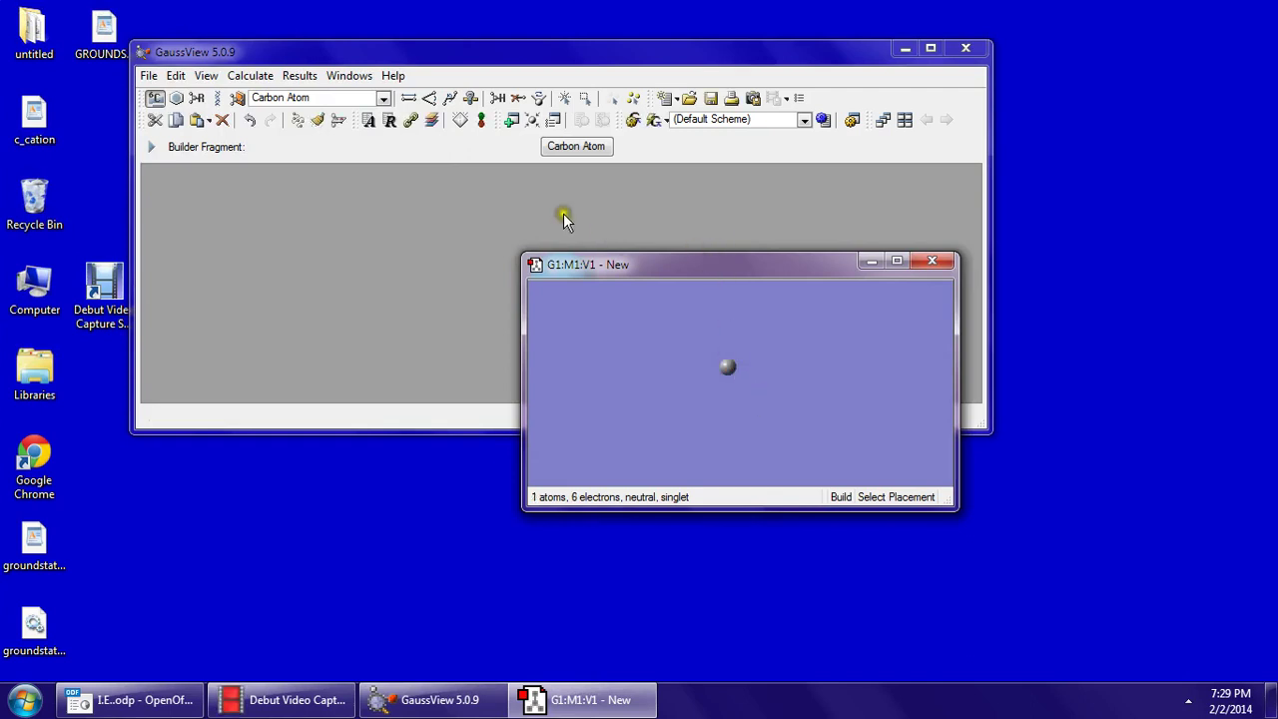
# In Gaussian Calculation Setup, switch the method to DFT, keeping B3LYP and default spin.
pyautogui.click(250, 76)
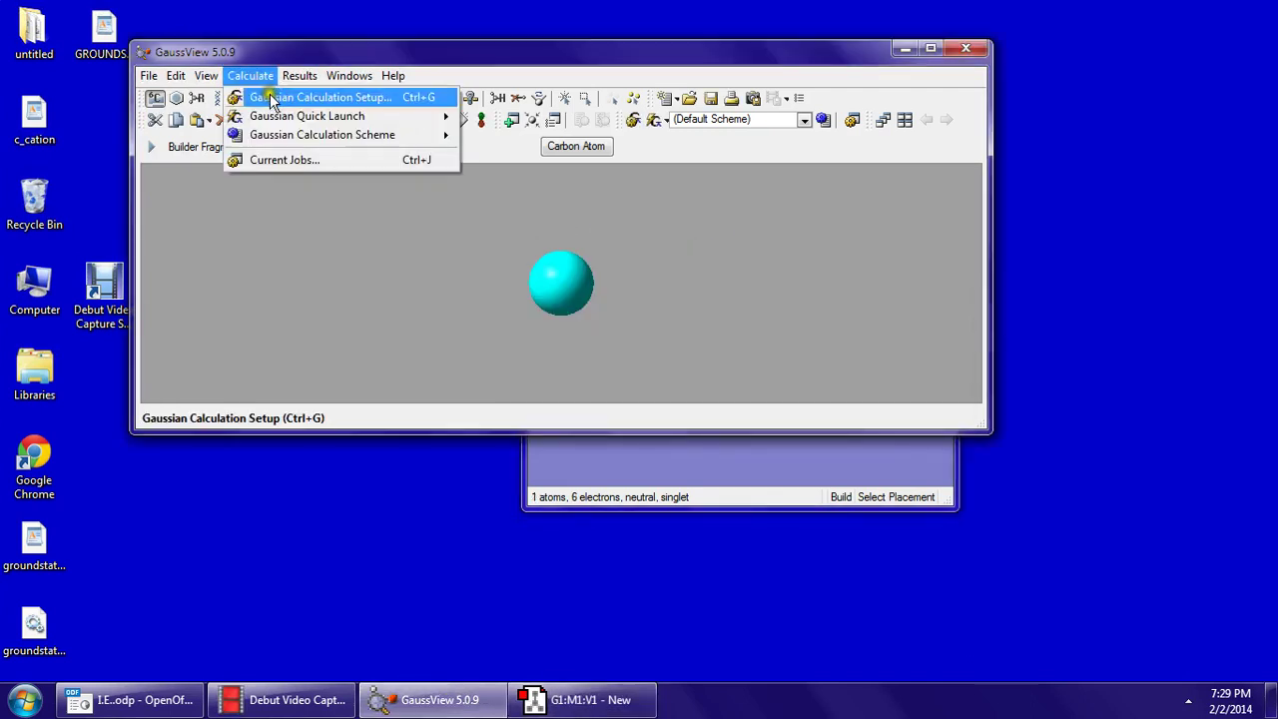
pyautogui.click(276, 100)
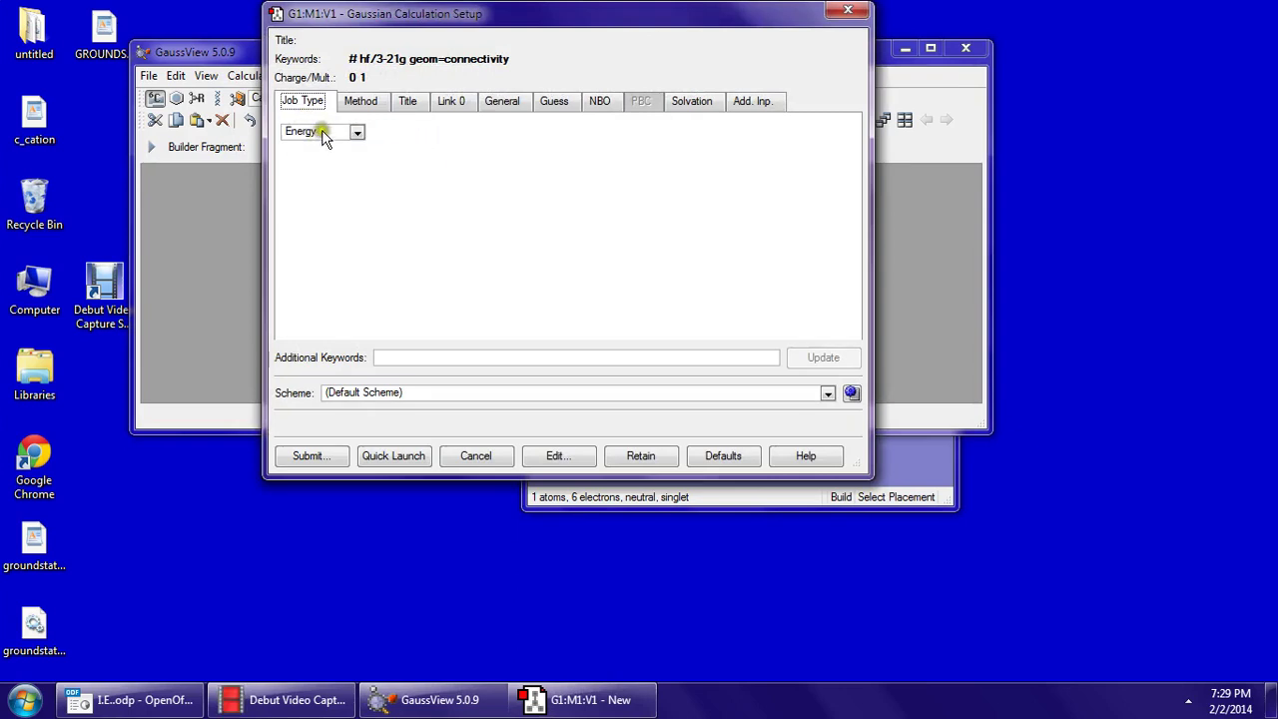
pyautogui.click(361, 104)
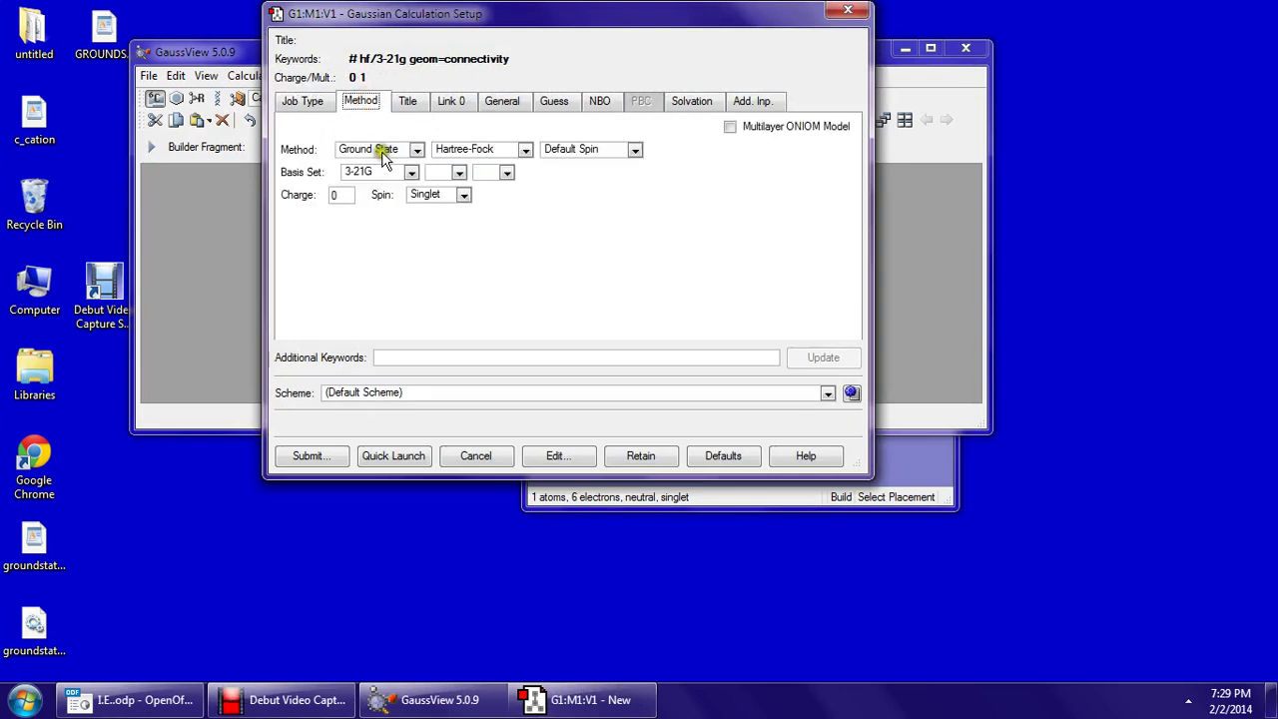
pyautogui.click(524, 150)
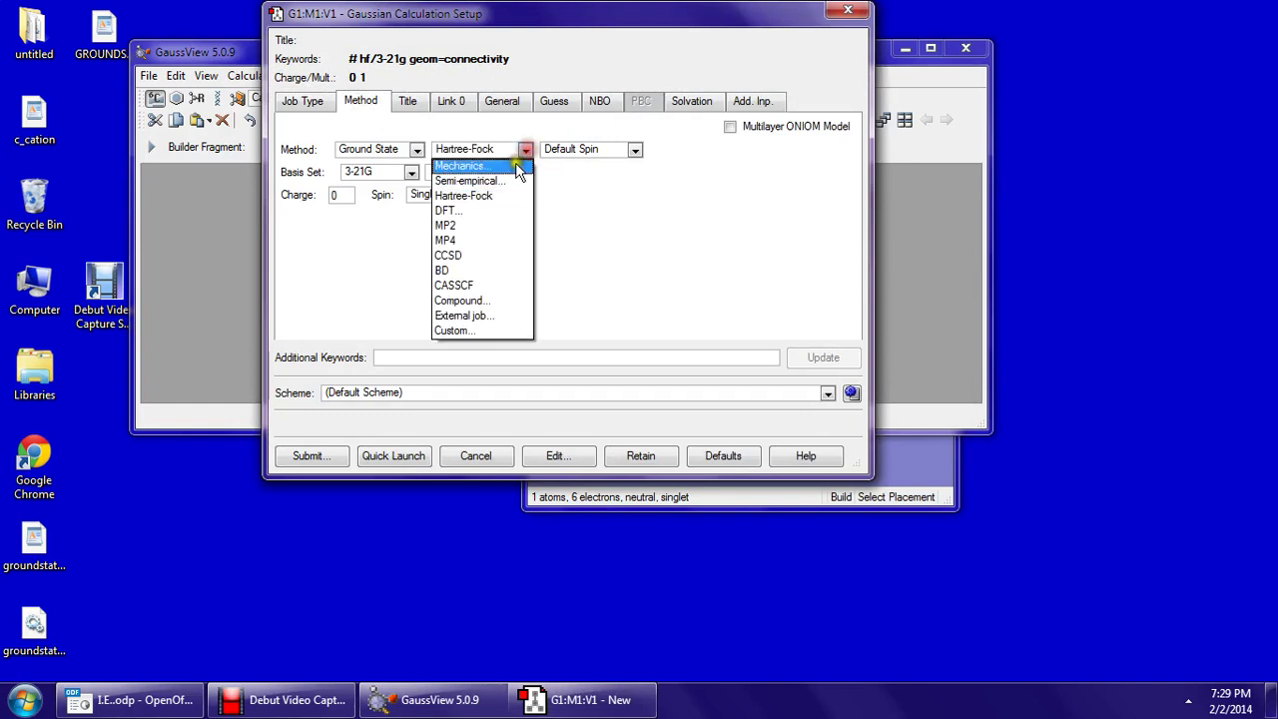
pyautogui.click(487, 213)
pyautogui.click(631, 149)
pyautogui.click(616, 154)
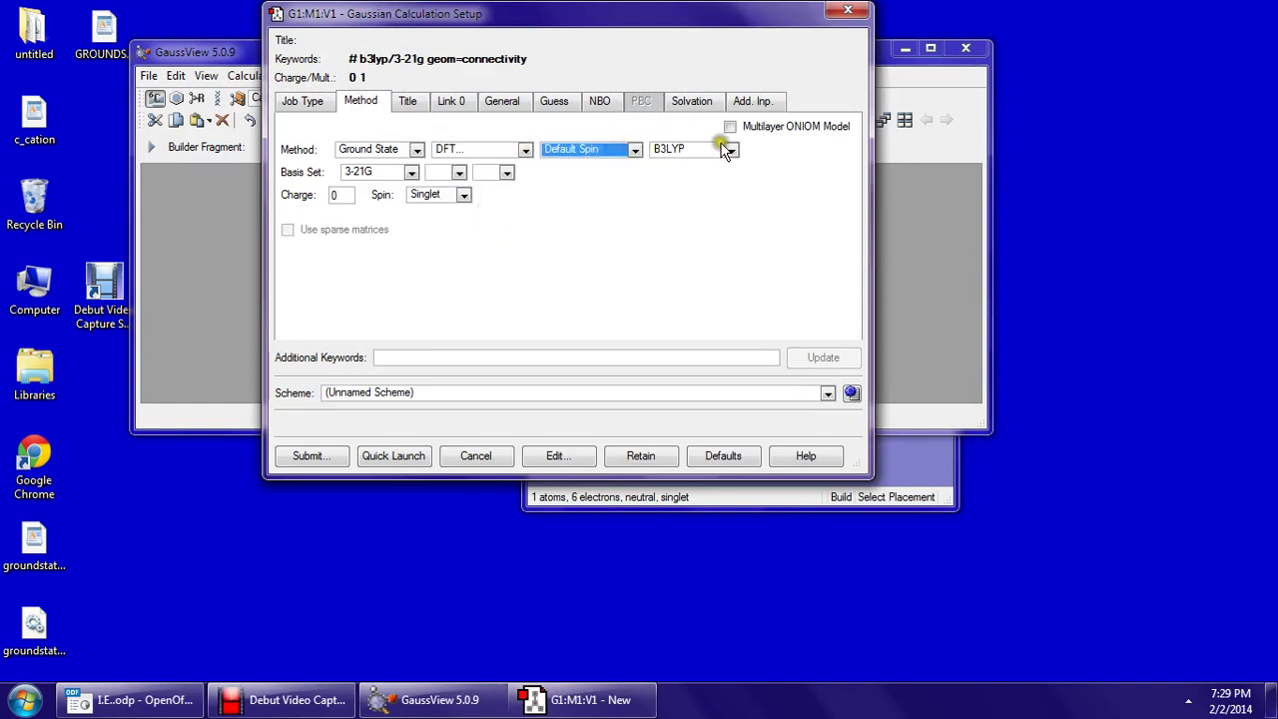
# Set the basis set to 6-311++G(d,p).
pyautogui.click(410, 172)
pyautogui.click(396, 234)
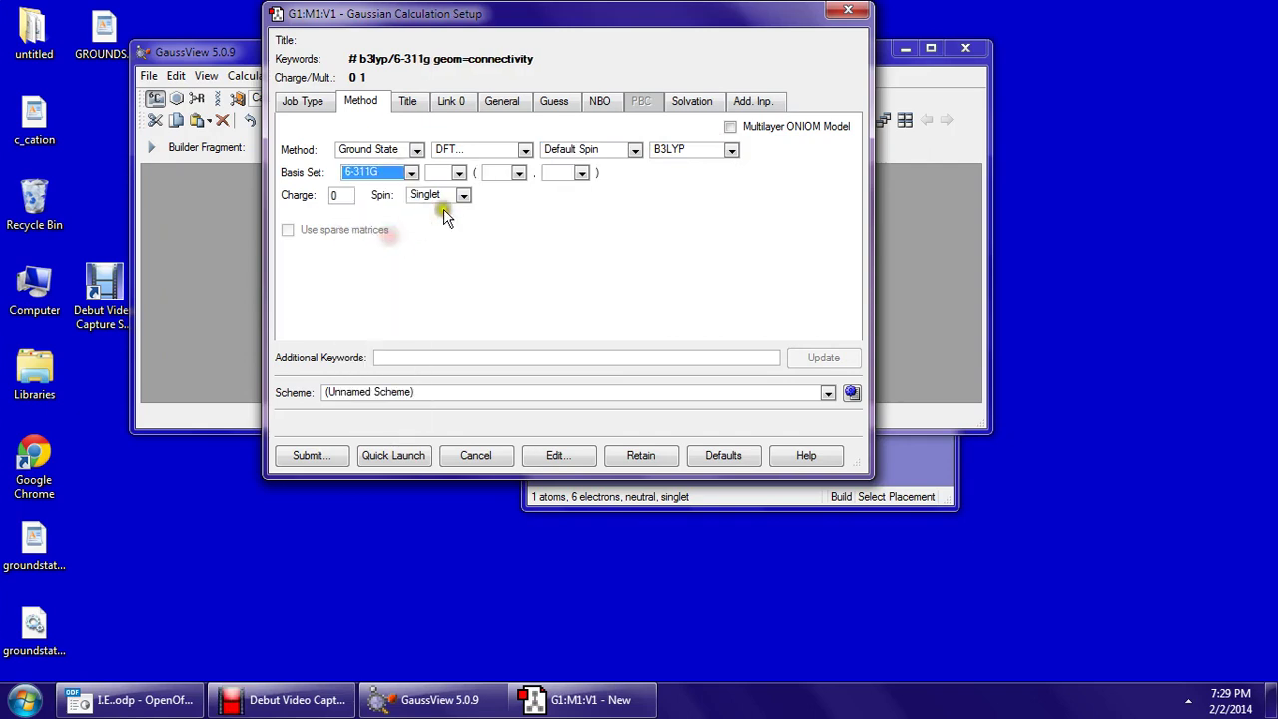
pyautogui.click(459, 172)
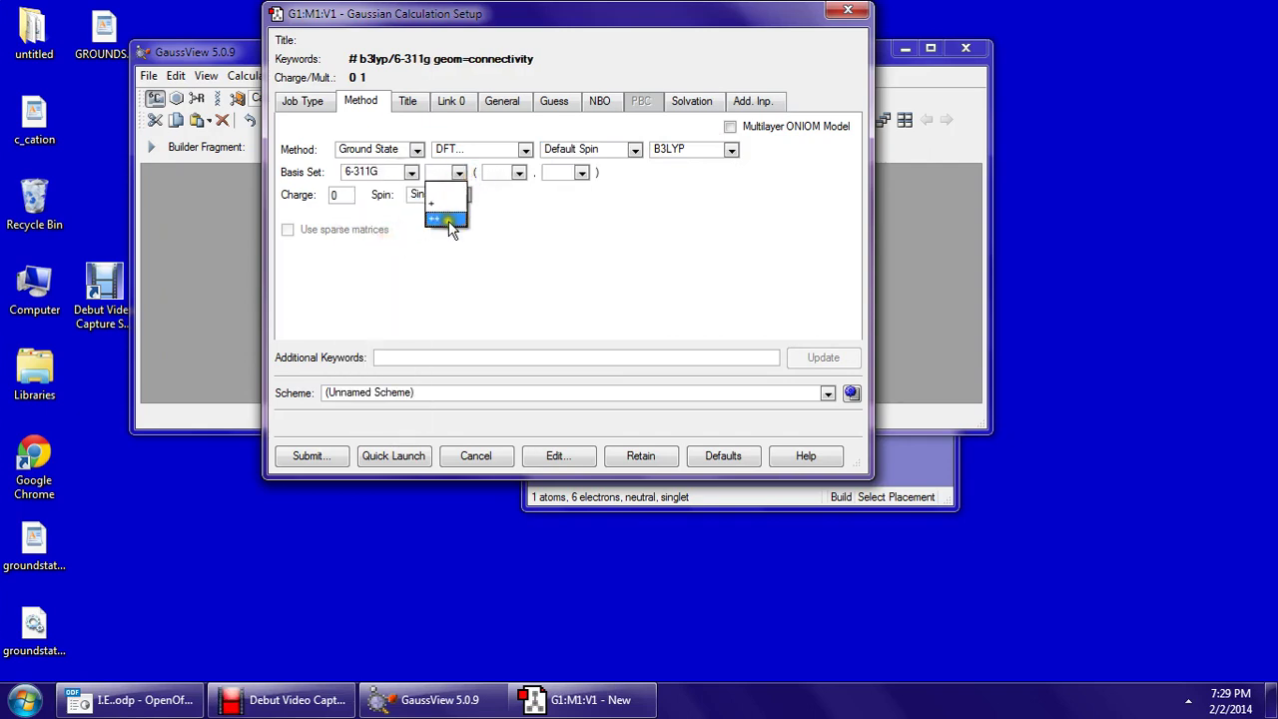
pyautogui.click(444, 217)
pyautogui.click(504, 176)
pyautogui.click(503, 202)
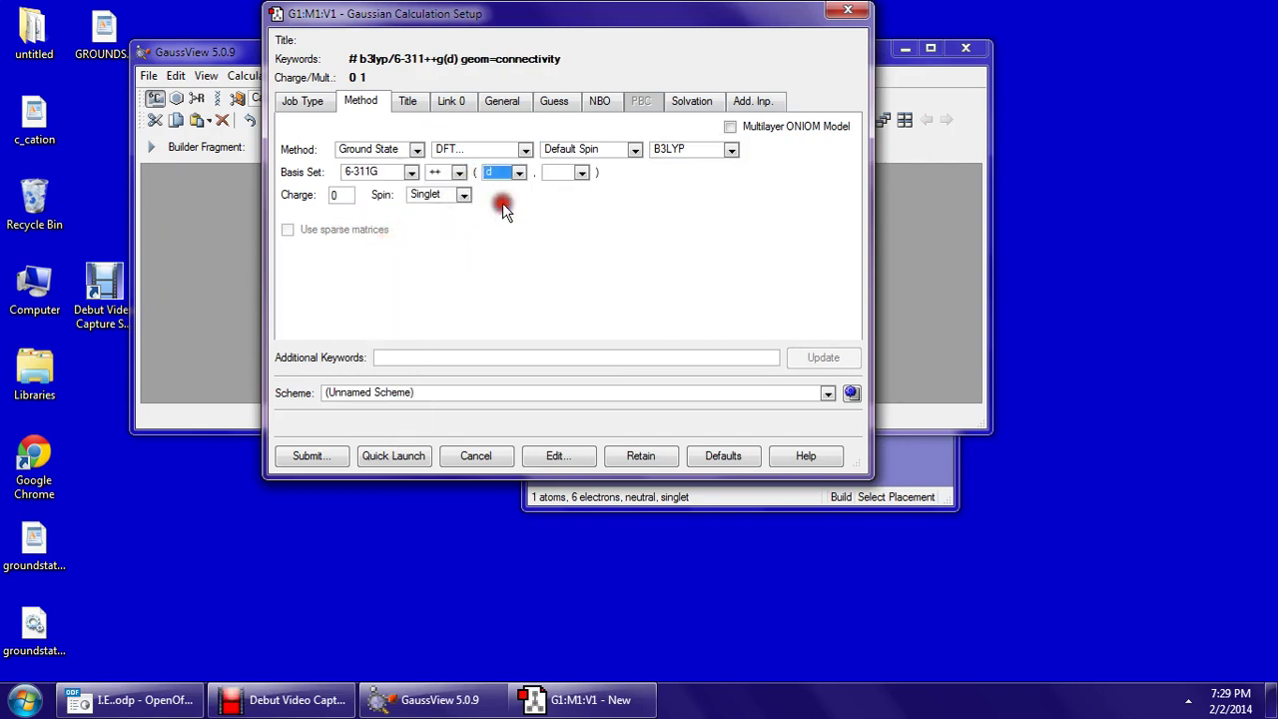
pyautogui.click(576, 172)
pyautogui.click(555, 206)
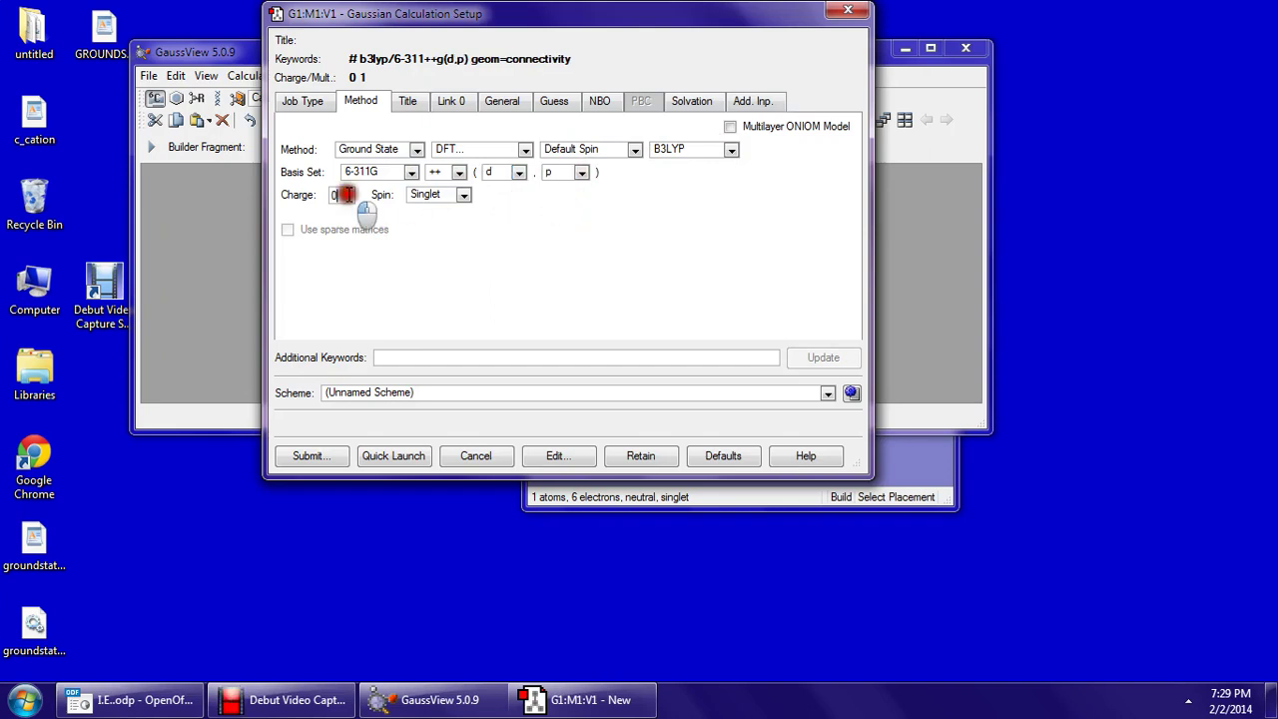
pyautogui.click(348, 195)
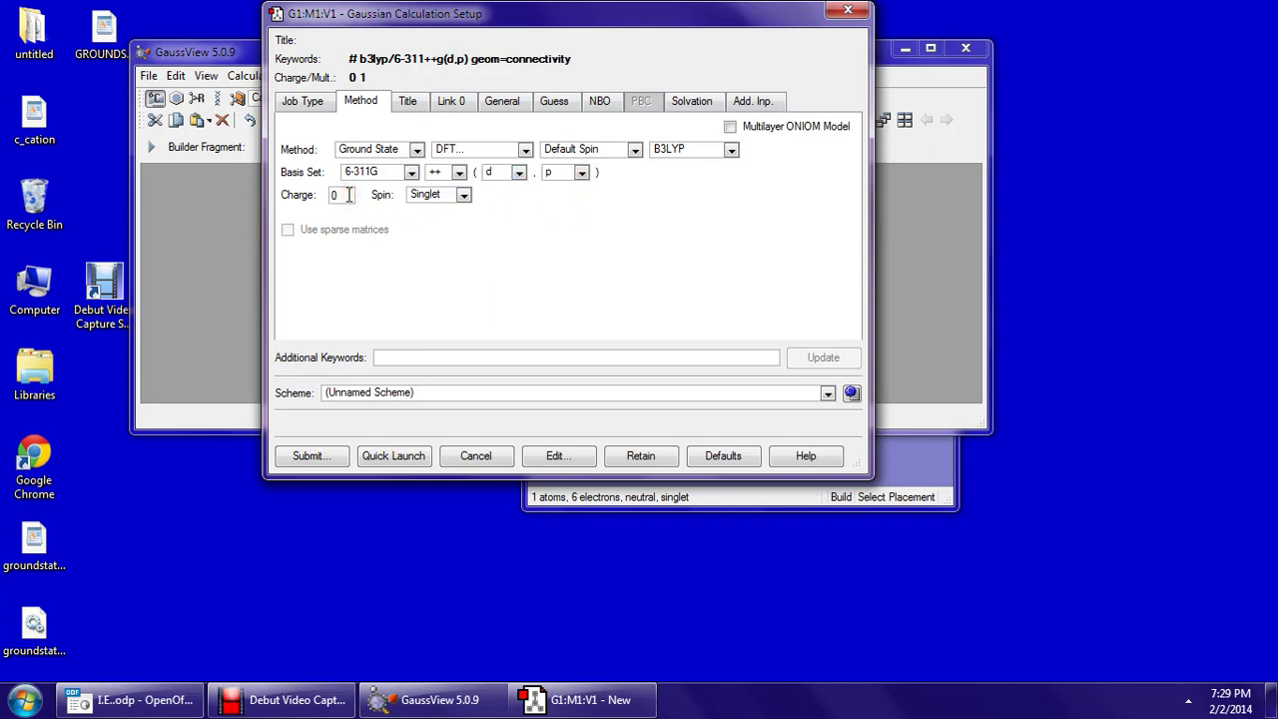
# Change the charge from 0 to 1 and keep Doublet spin multiplicity.
pyautogui.doubleClick(347, 195)
pyautogui.press('BackSpace')
pyautogui.write('1')
pyautogui.click(456, 200)
pyautogui.click(511, 208)
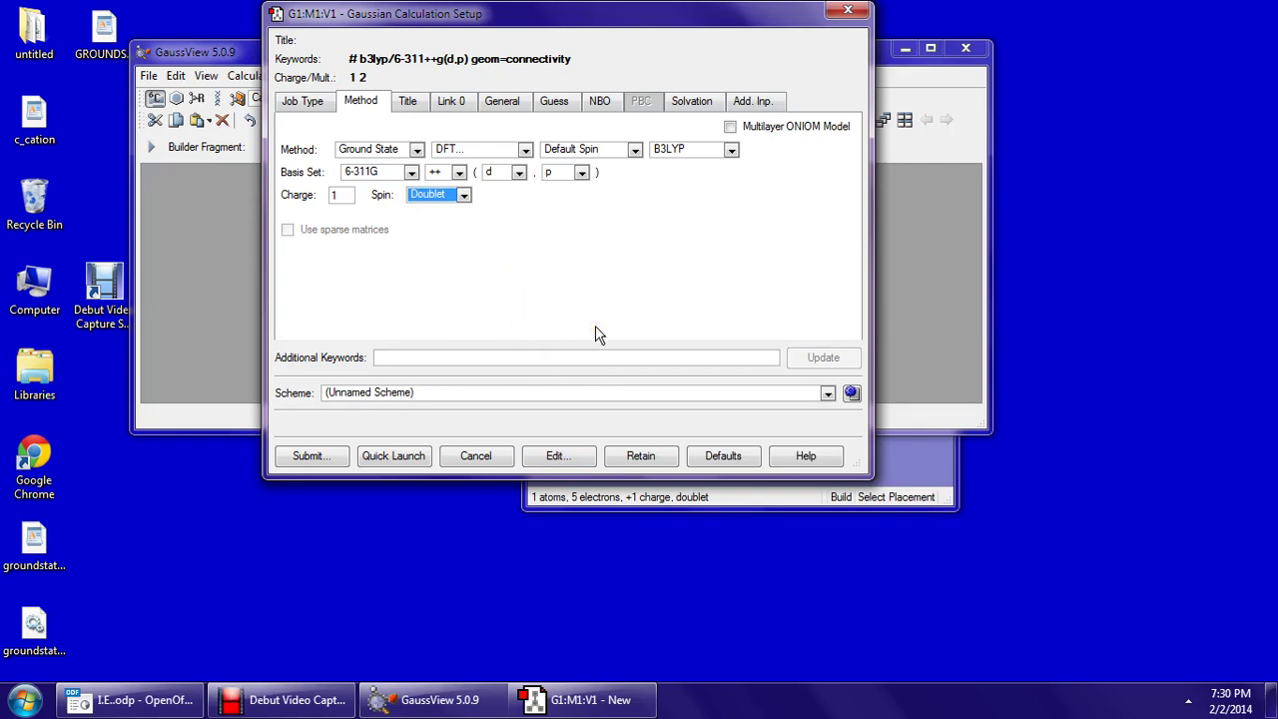
# Save the carbon cation job as input file 'cationcarbon' and run it in Gaussian.
pyautogui.click(307, 456)
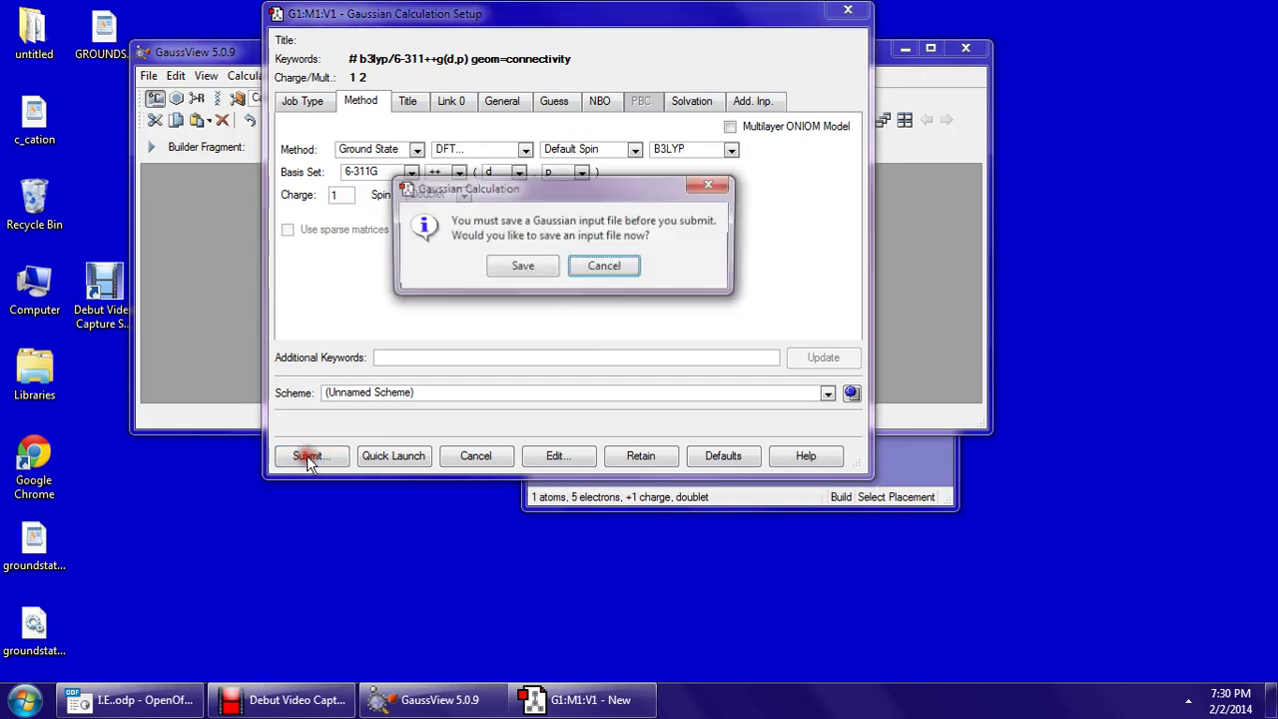
pyautogui.click(522, 270)
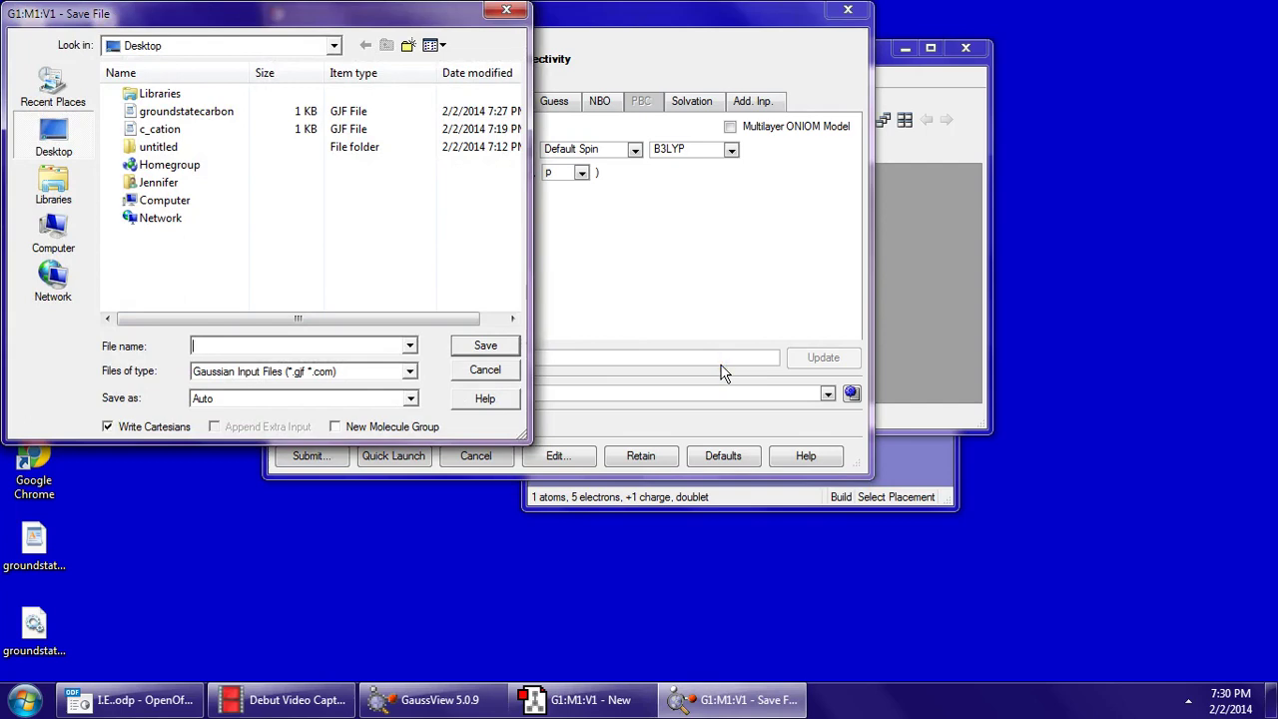
pyautogui.write('cationcarbon')
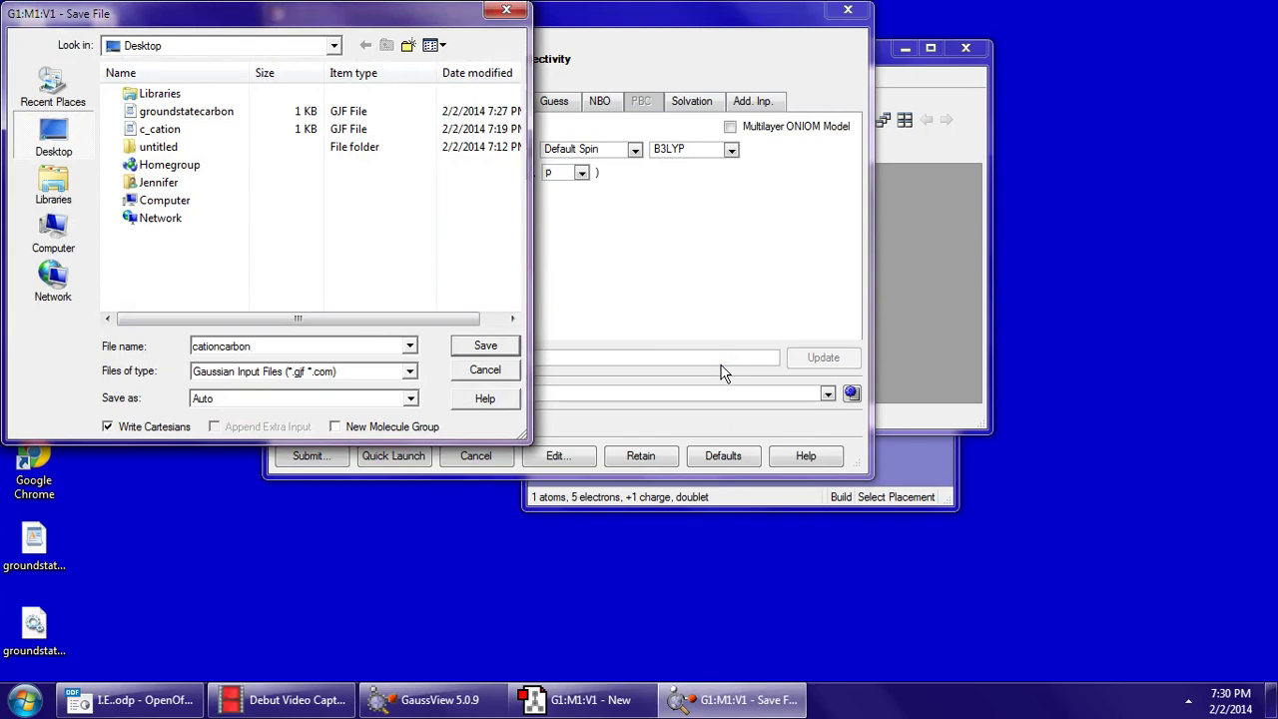
pyautogui.click(469, 348)
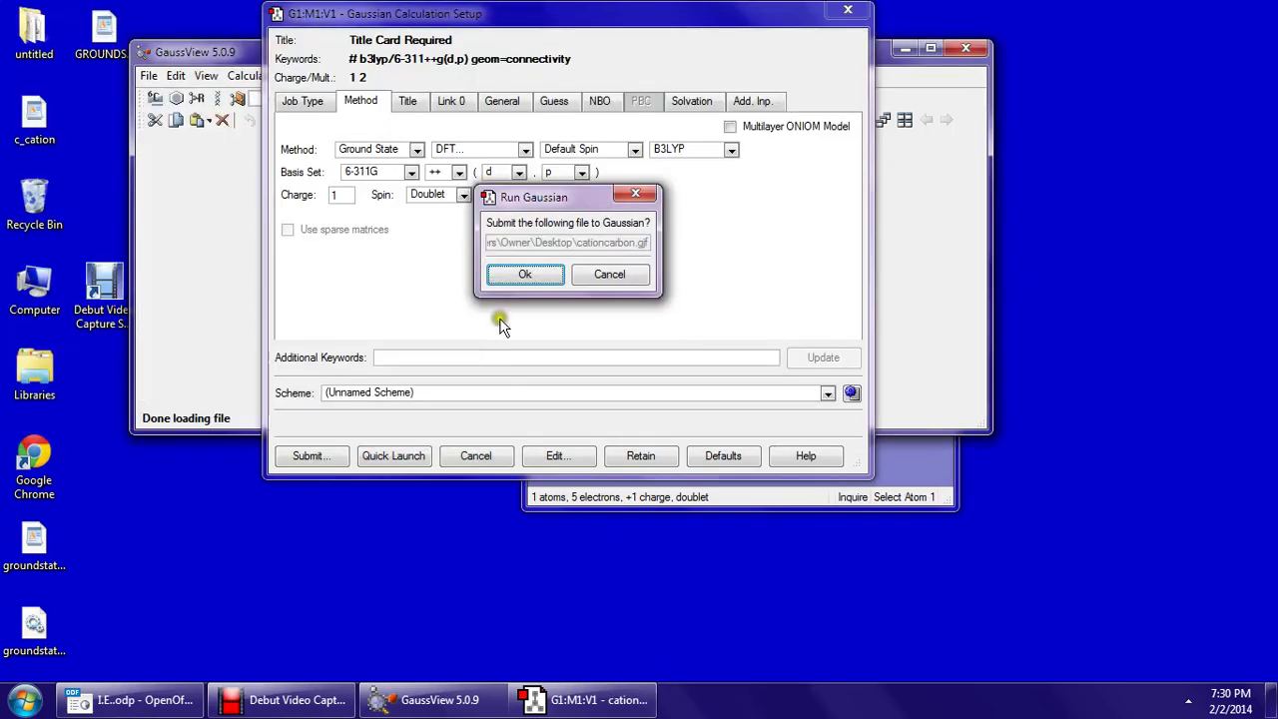
pyautogui.click(517, 275)
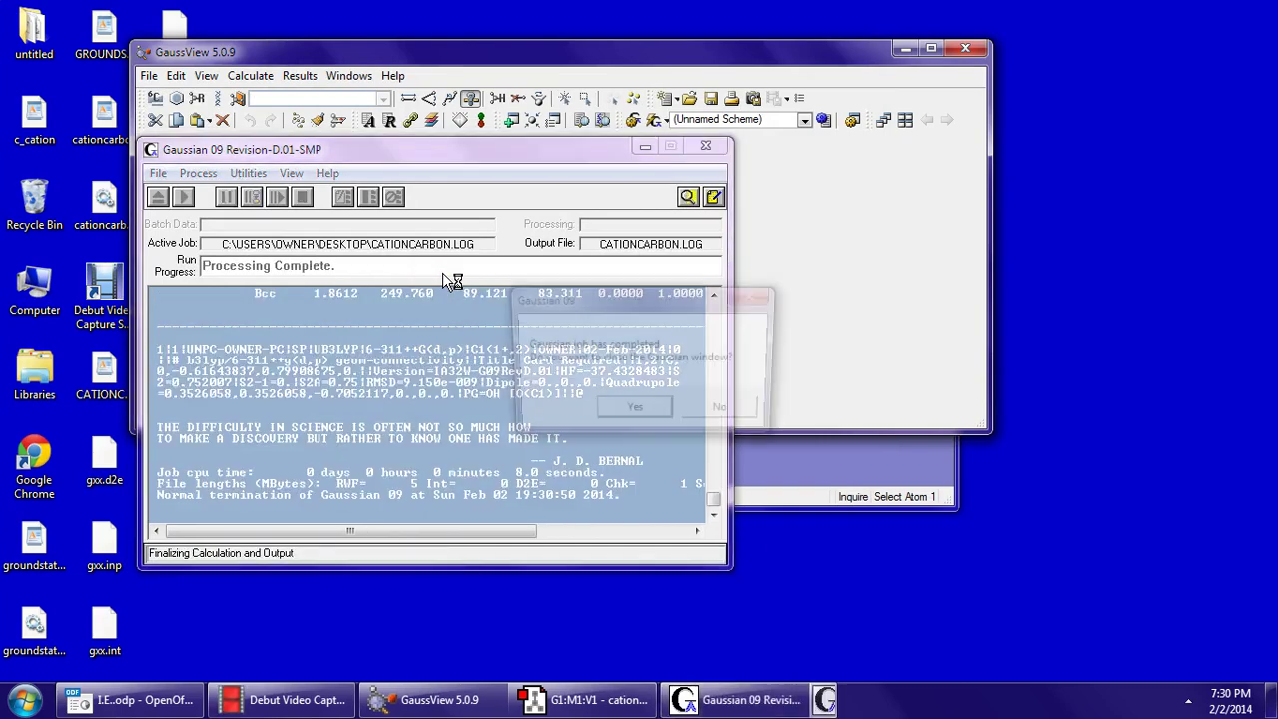
# Close Gaussian after the job finishes and open cationcarbon.chk in GaussView.
pyautogui.click(633, 408)
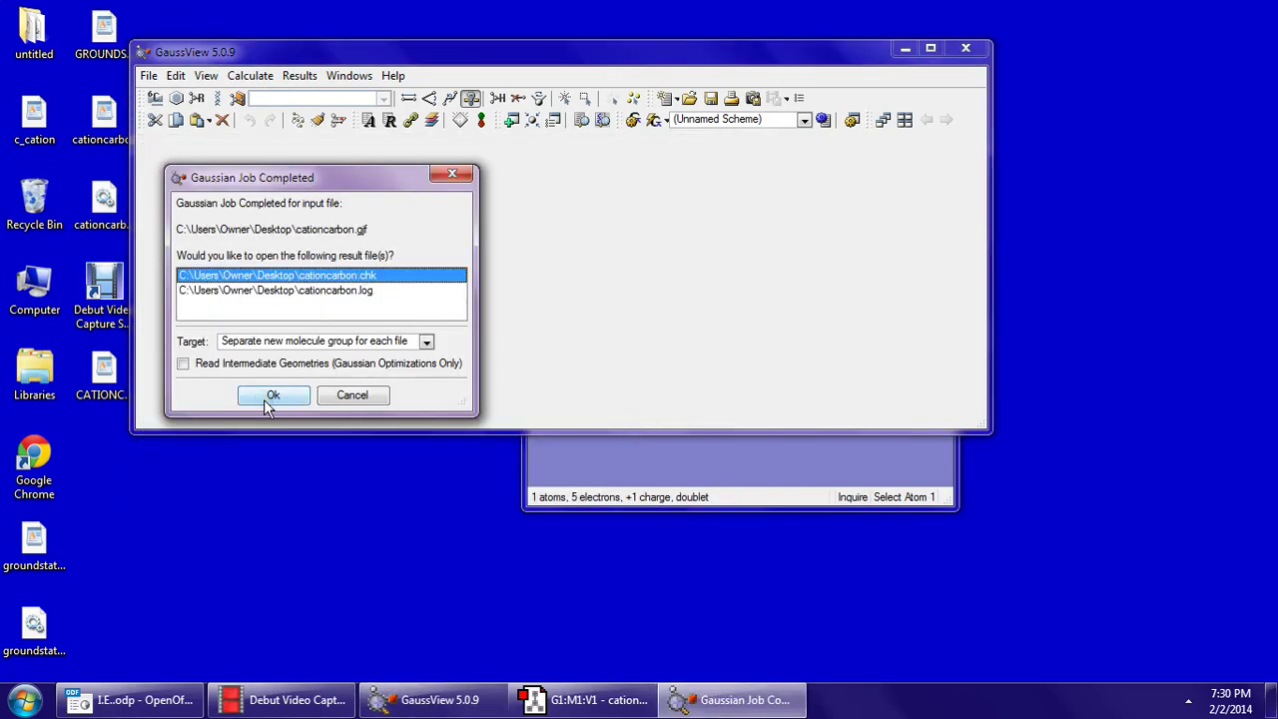
pyautogui.click(270, 396)
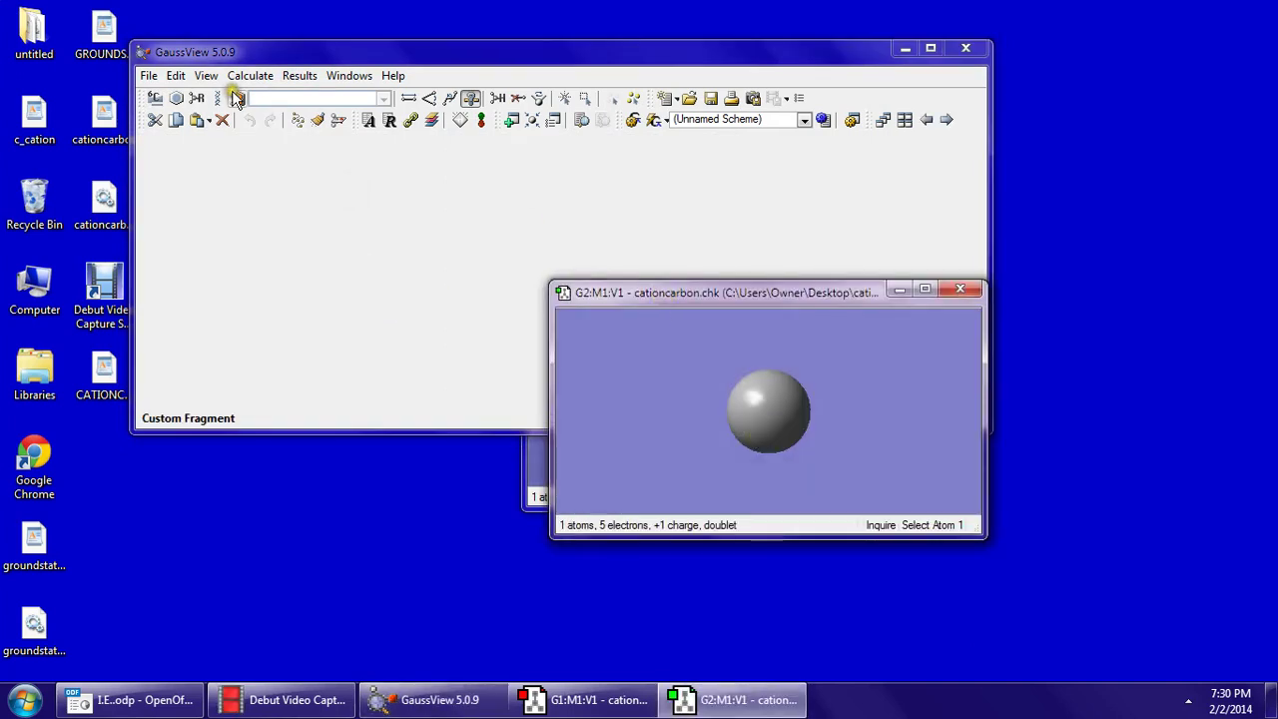
# Check the cation's UB3LYP total energy of -37.43284830 a.u. in the summary, then exit GaussView.
pyautogui.click(299, 75)
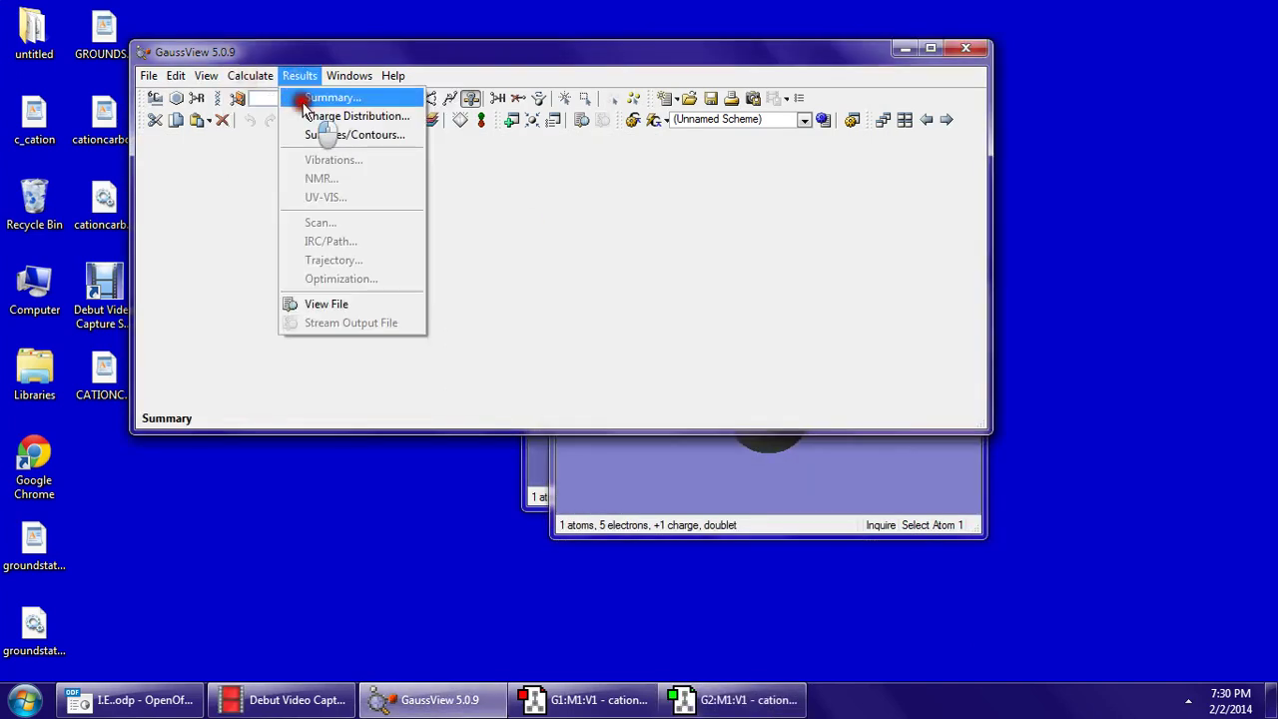
pyautogui.click(319, 98)
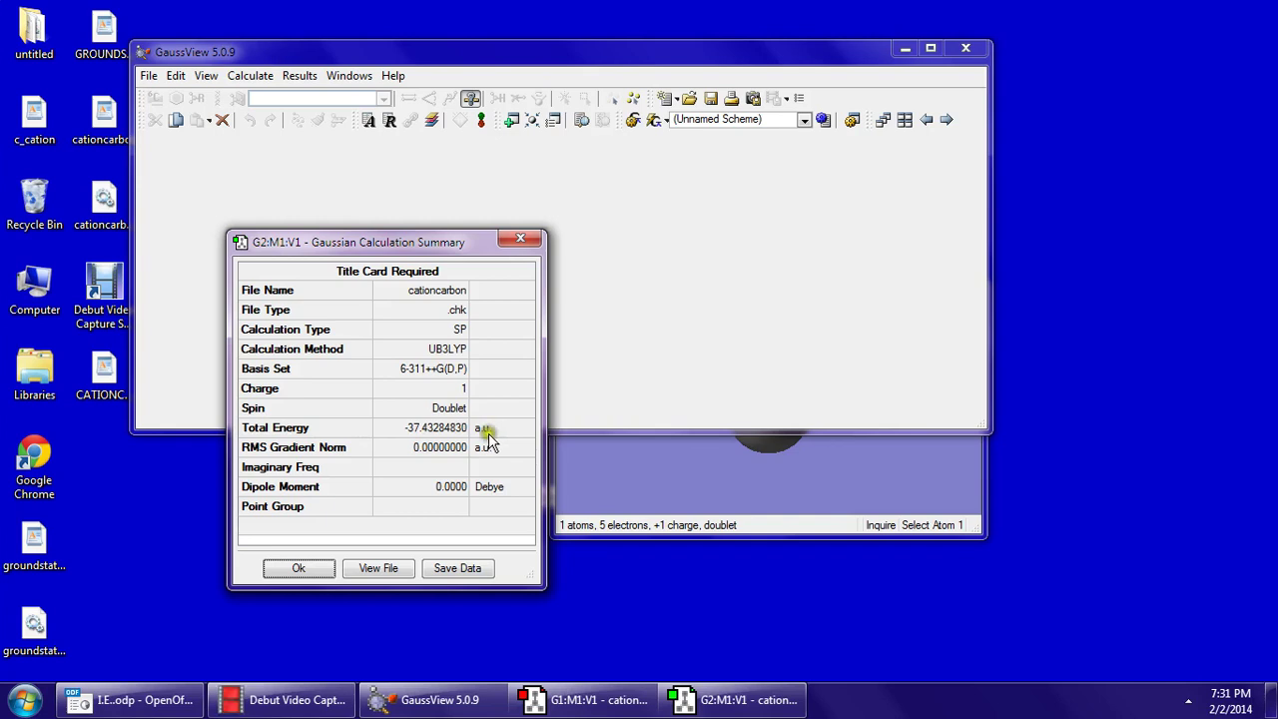
pyautogui.click(301, 566)
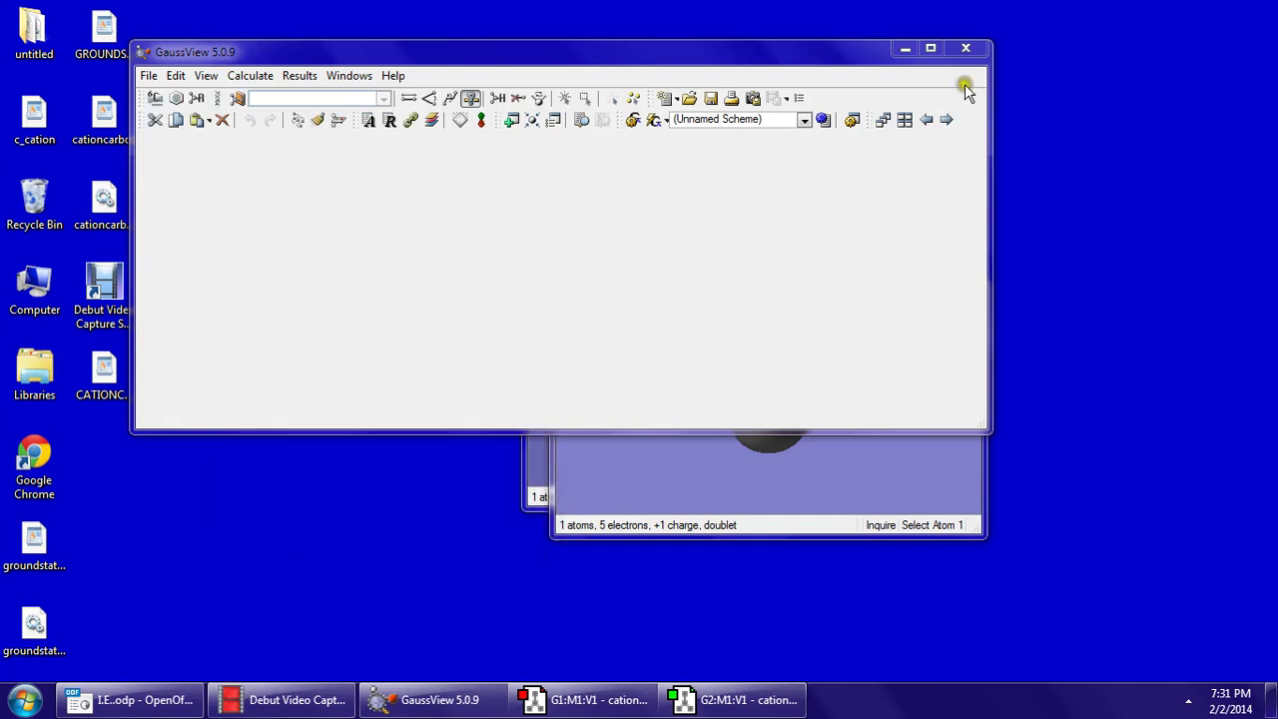
pyautogui.click(963, 47)
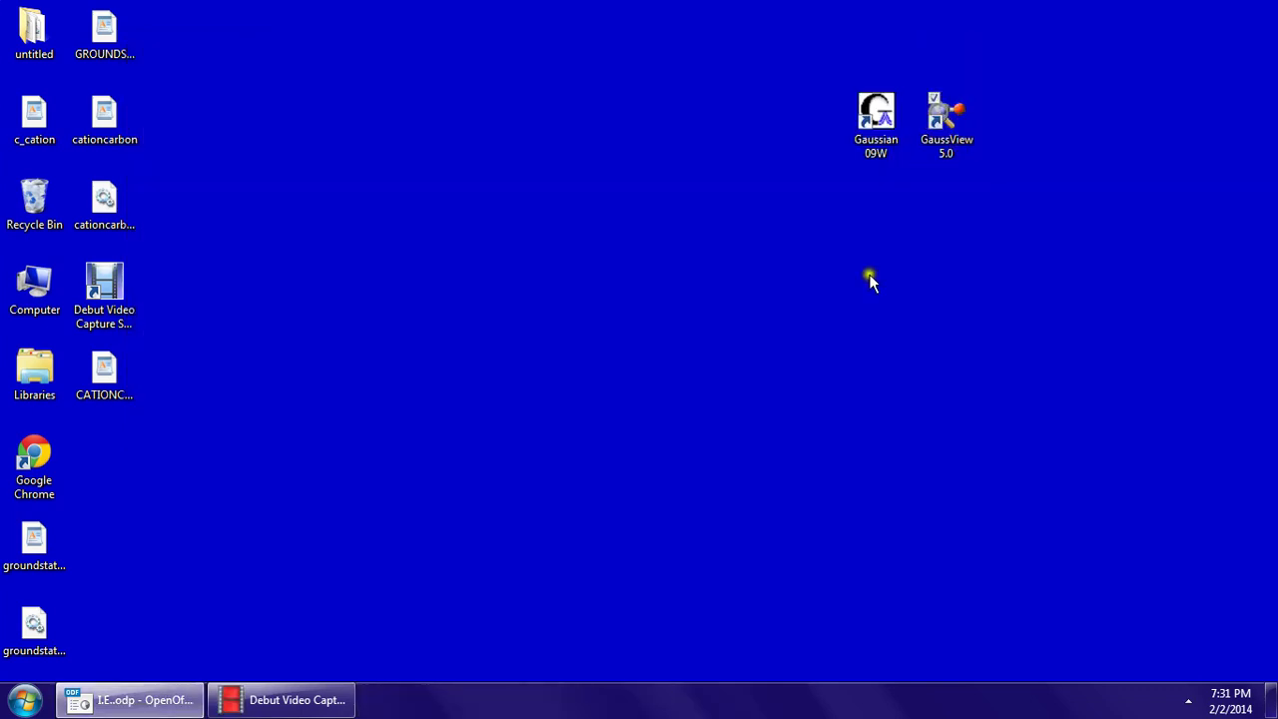